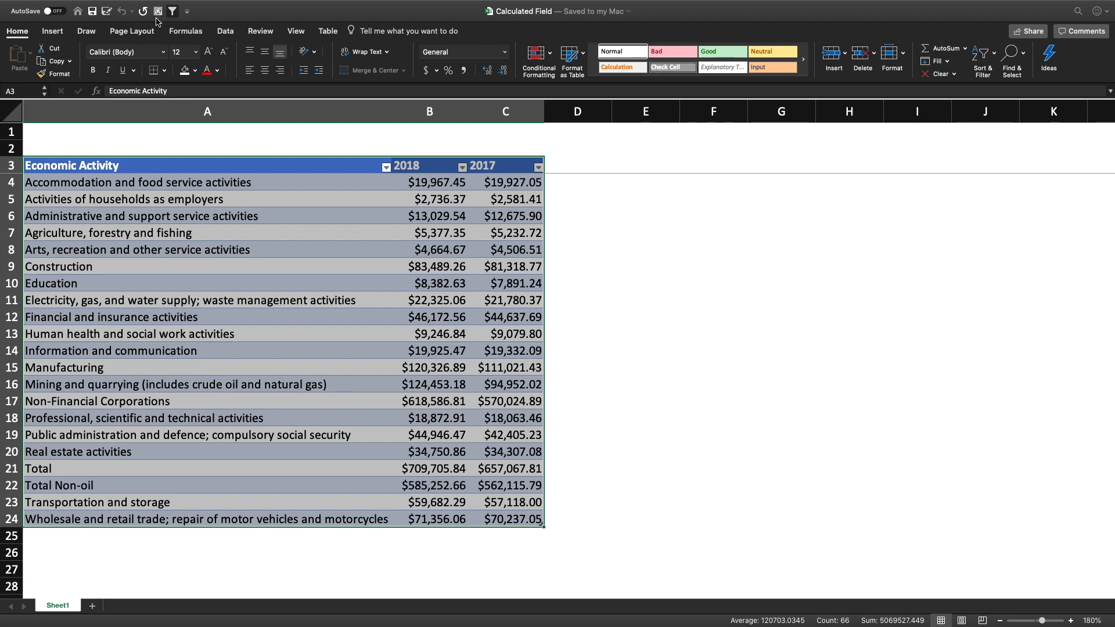
Insert a PivotTable based on Table1 on a new worksheet
click(57, 34)
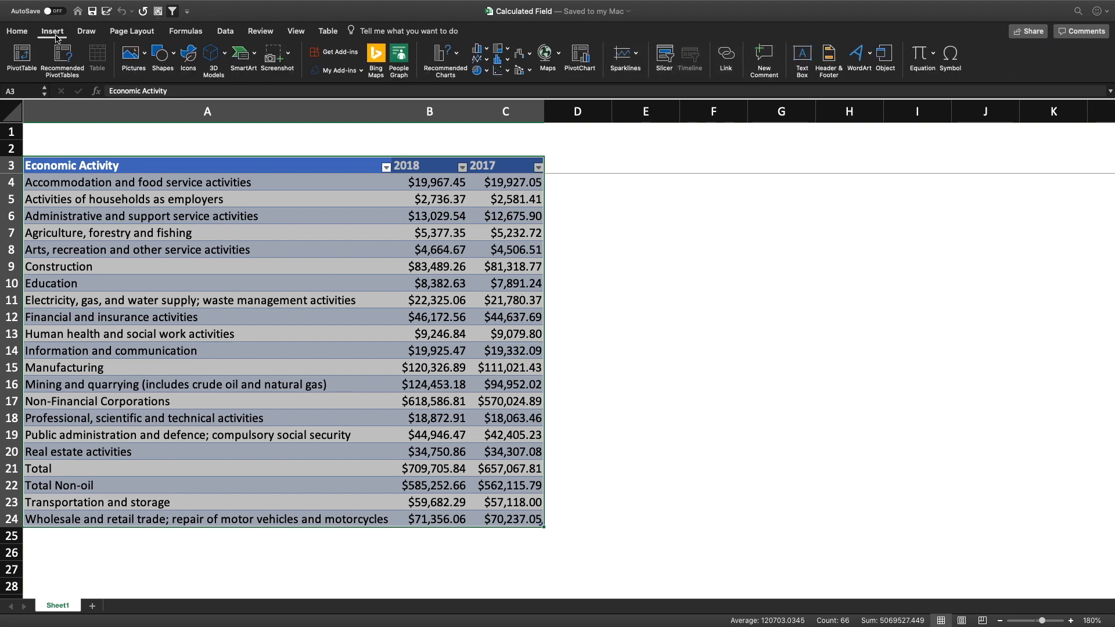
click(27, 62)
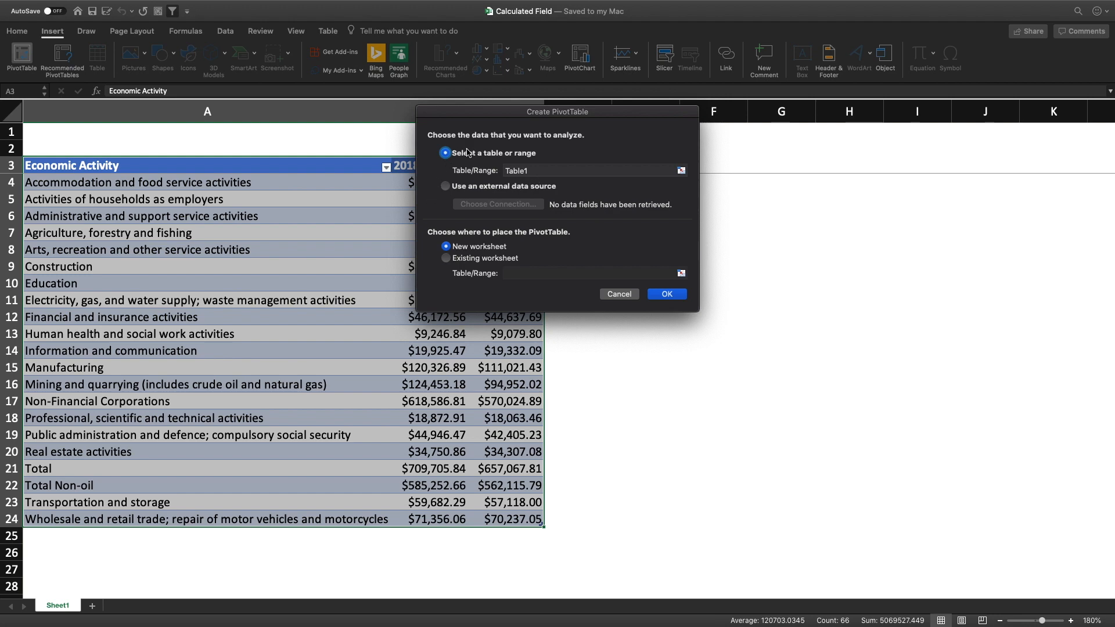
click(666, 295)
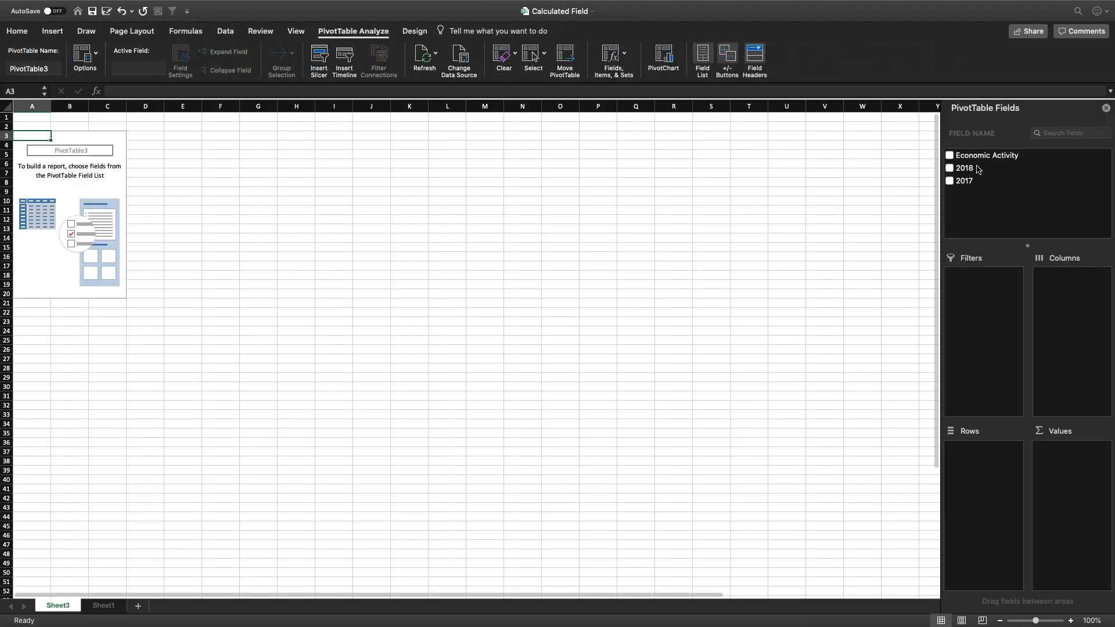
Place Economic Activity in the pivot table's rows and sum the 2018 and 2017 fields as values
drag(960, 156, 966, 480)
drag(956, 169, 1063, 457)
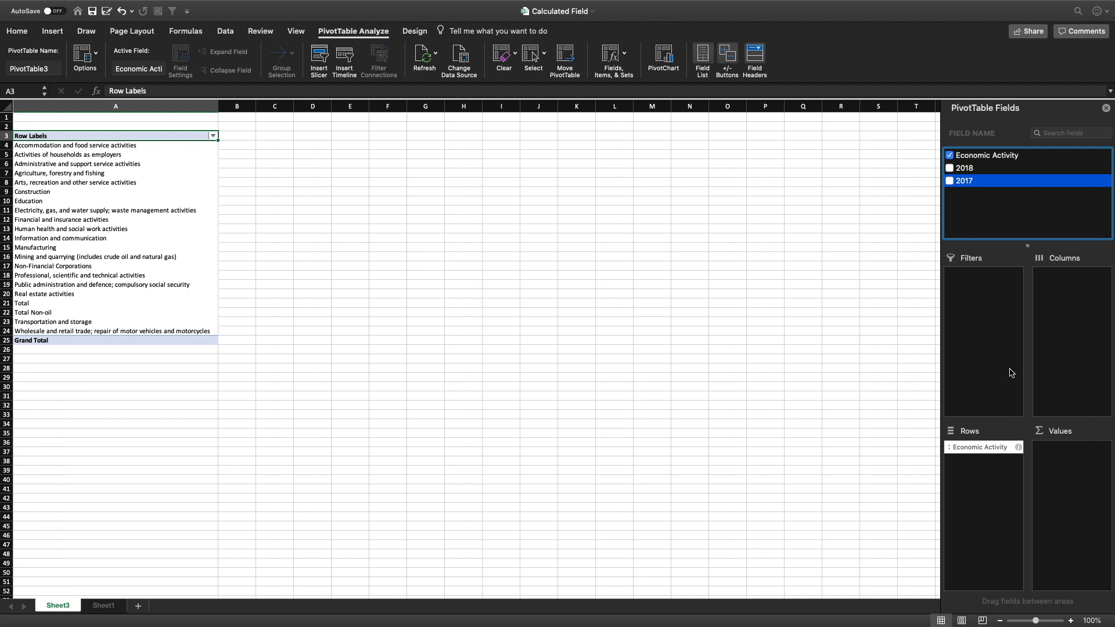
click(951, 169)
drag(974, 458, 1062, 459)
drag(961, 181, 1086, 464)
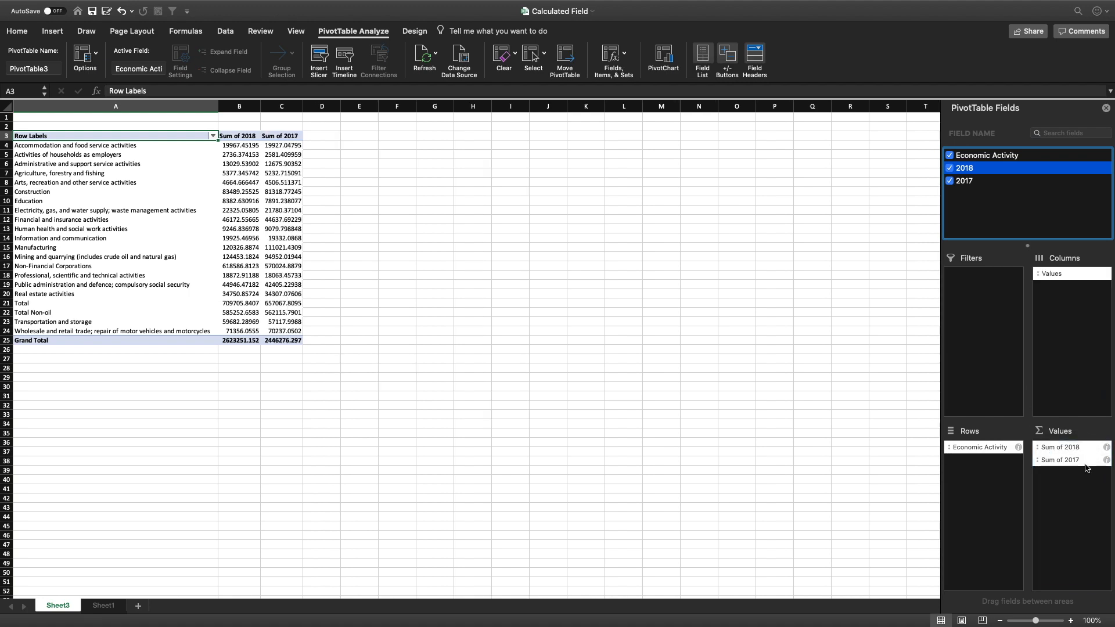
click(282, 219)
click(242, 154)
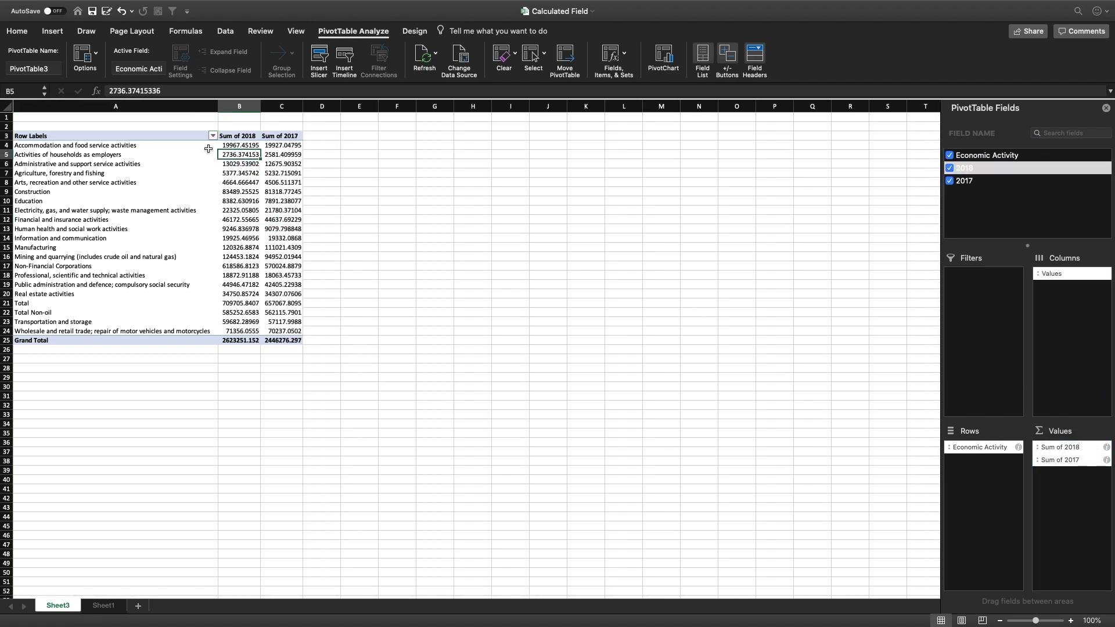
Hide the sheet's gridlines and freeze the panes so the rows above row 4 stay fixed
click(1072, 620)
click(1072, 620)
click(1072, 621)
click(1071, 621)
click(1072, 621)
click(1071, 621)
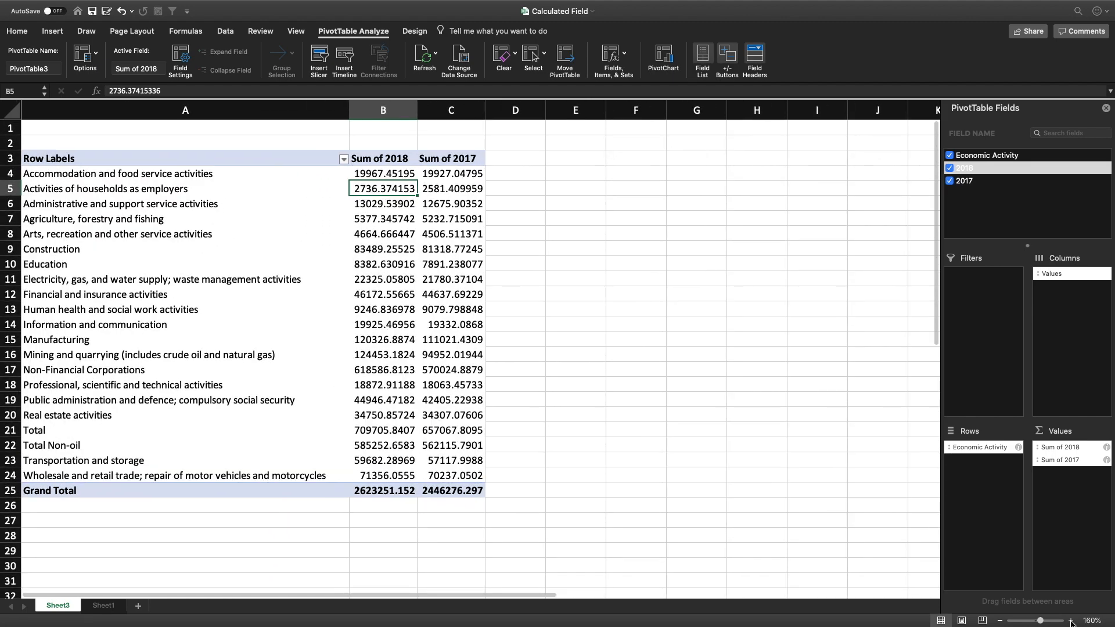
click(1071, 620)
click(1071, 621)
click(186, 173)
click(137, 184)
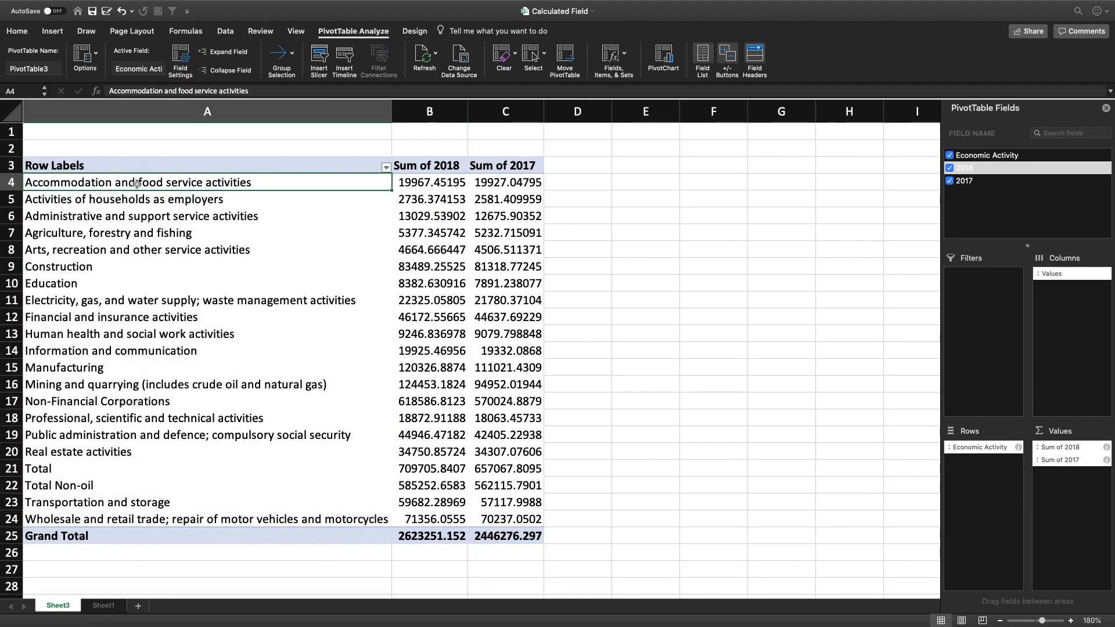
click(259, 33)
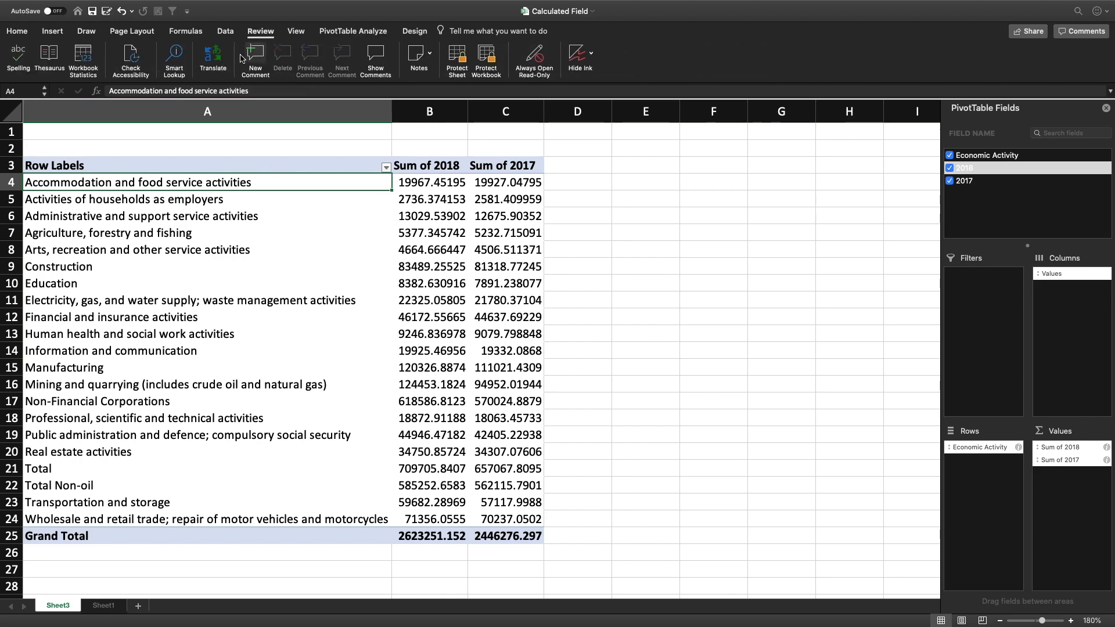
click(296, 31)
click(135, 70)
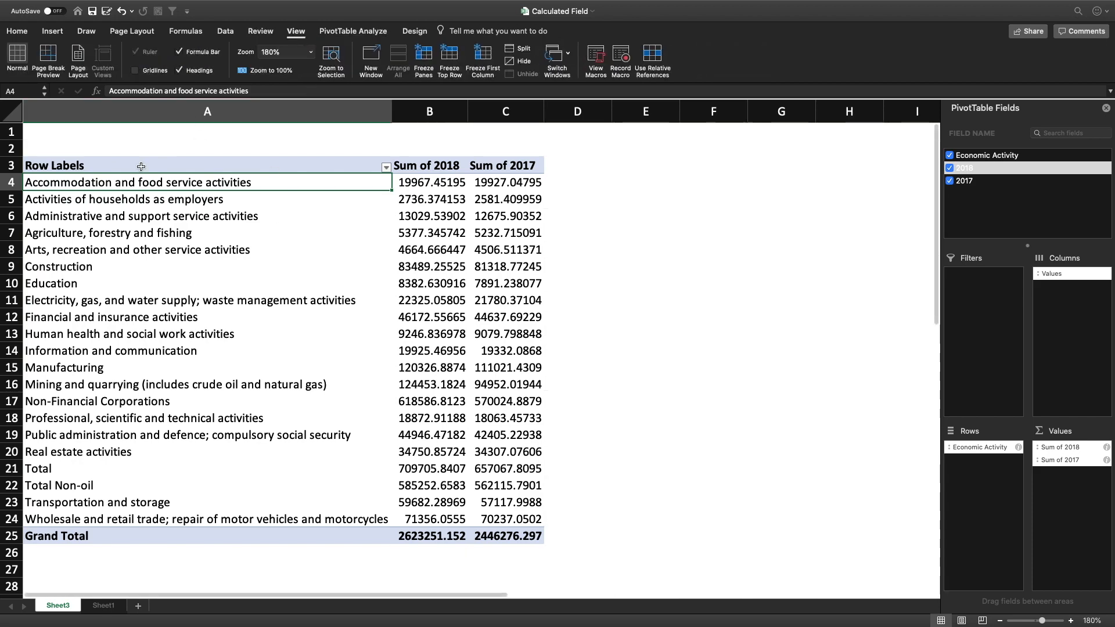
click(429, 69)
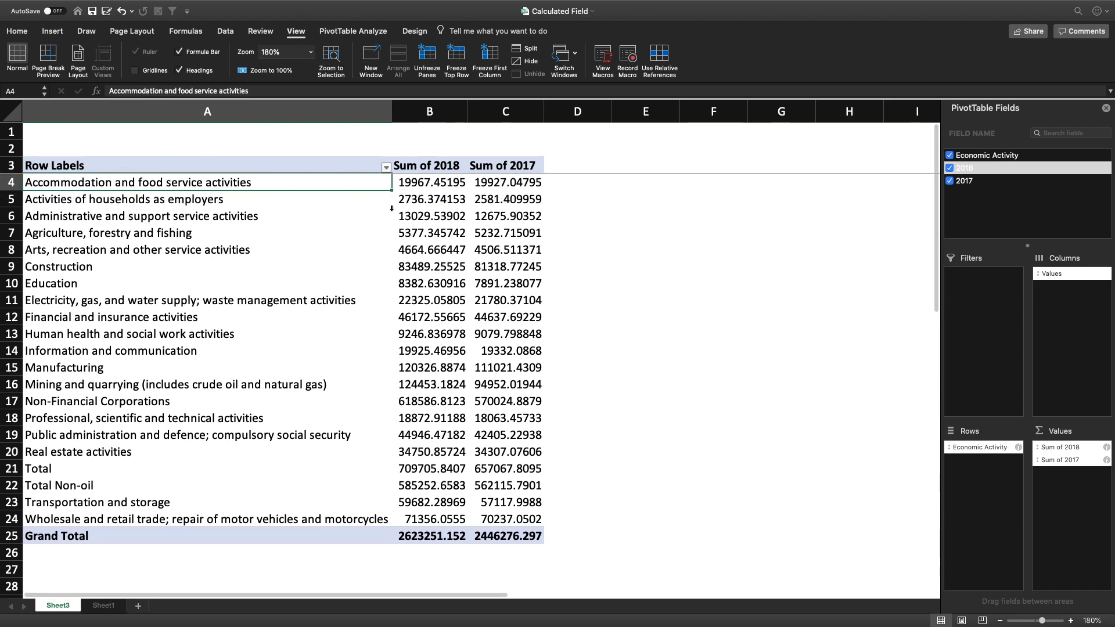
Rename the pivot table's row labels header in A3 to "Economic Activity"
click(284, 178)
click(277, 192)
click(259, 176)
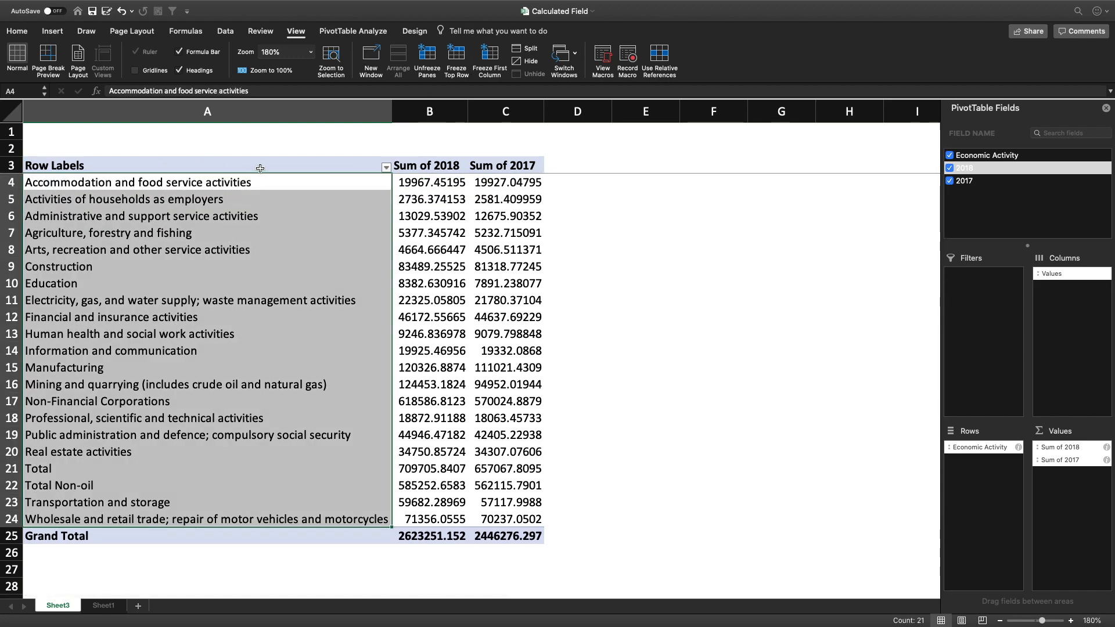
click(260, 167)
text(Econmo)
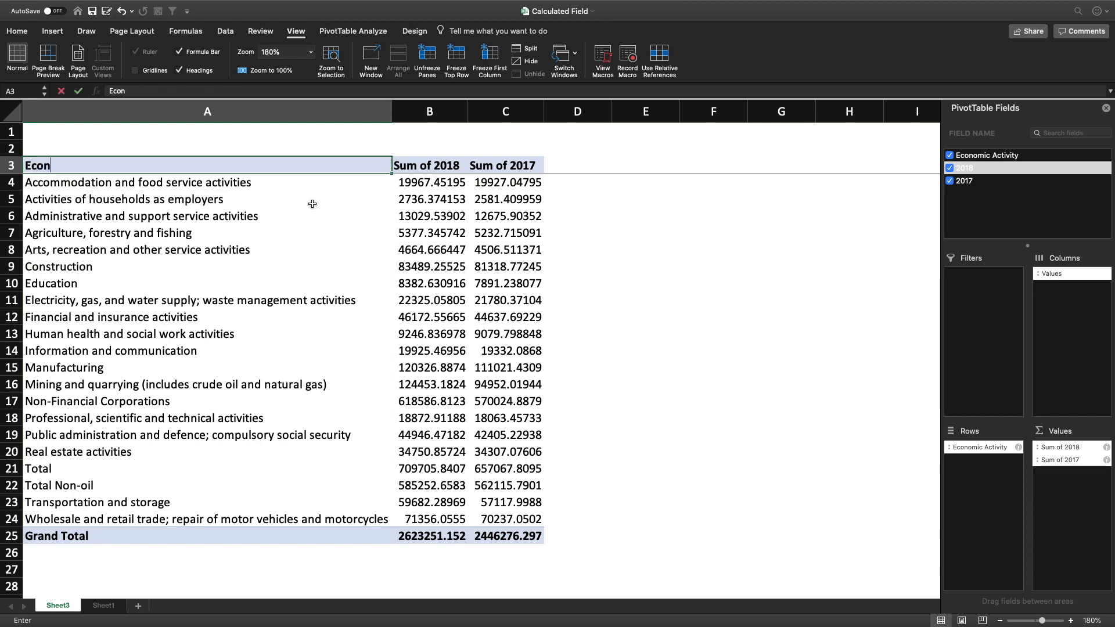
key(BackSpace)
key(BackSpace)
text(omic Activity)
key(Tab)
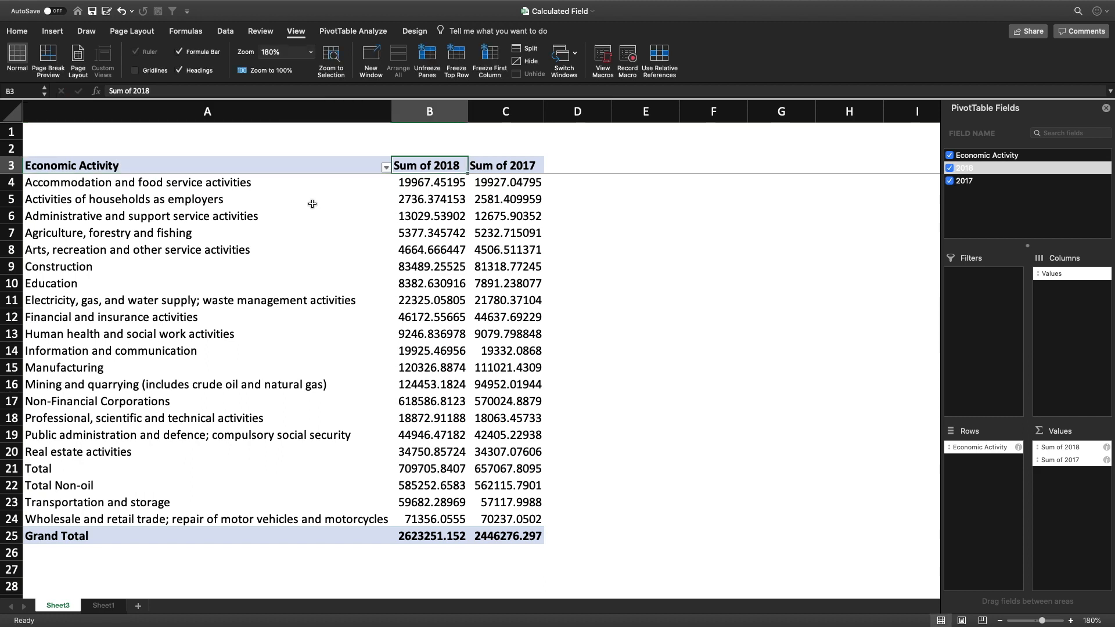
Apply the Currency number format with $ and two decimal places to the Sum of 2018 field
key(Right)
key(Down)
key(Left)
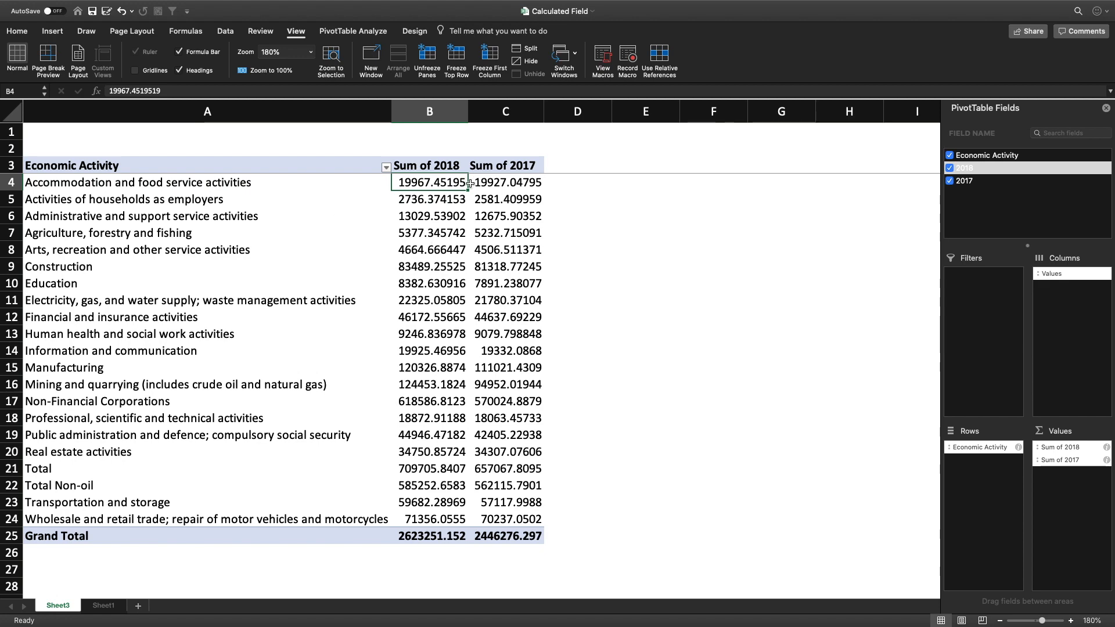
right_click(446, 184)
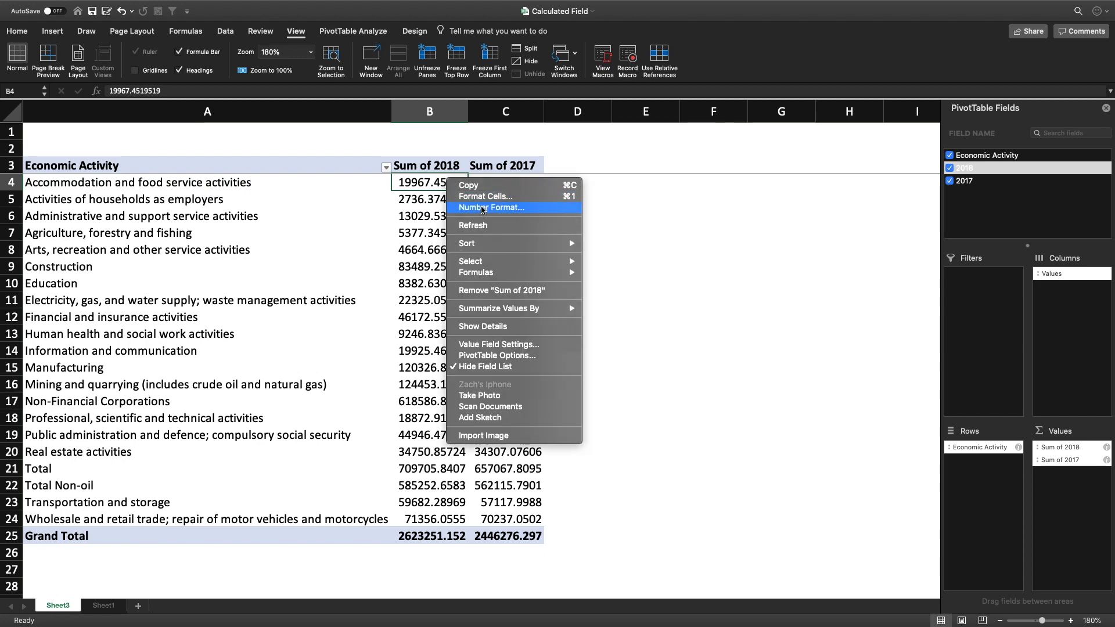
click(408, 268)
click(282, 180)
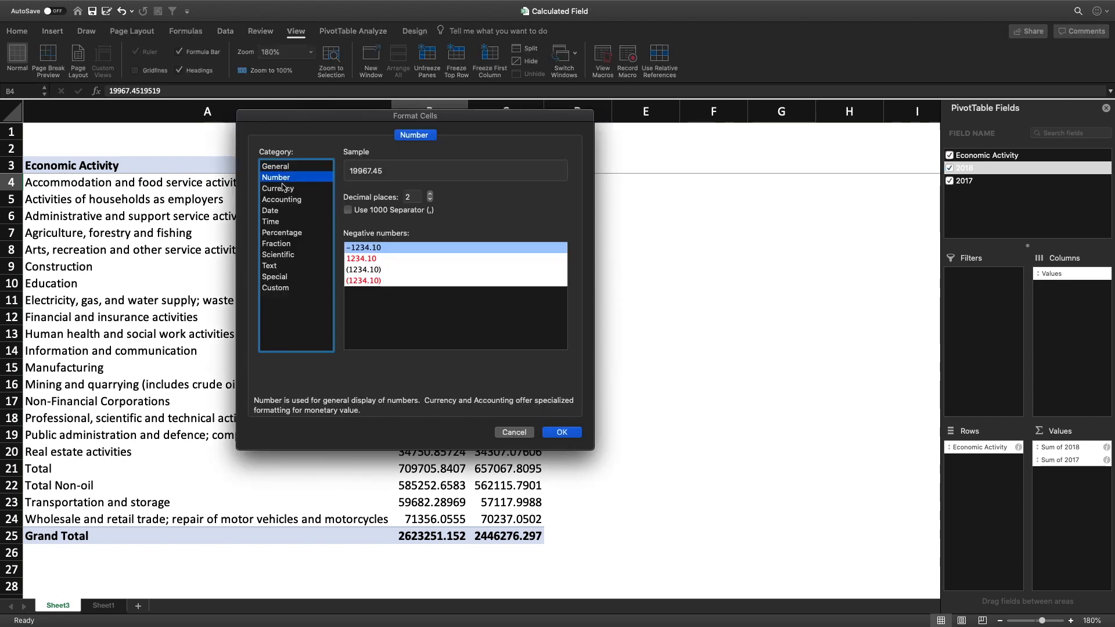
click(279, 189)
click(561, 432)
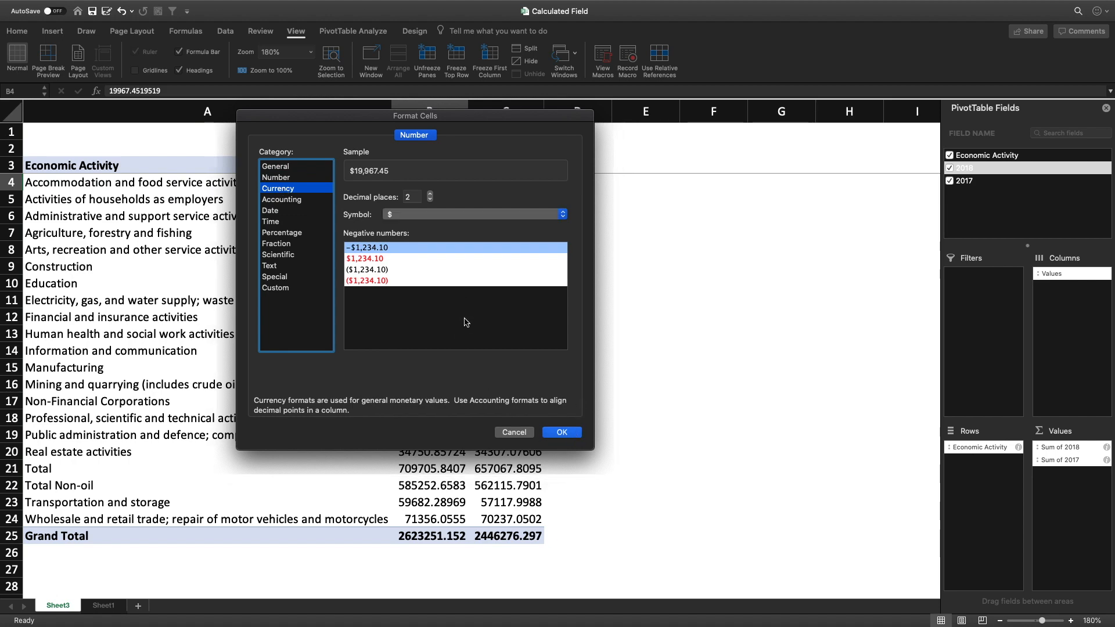
Apply the Currency number format to the Sum of 2017 field
right_click(498, 184)
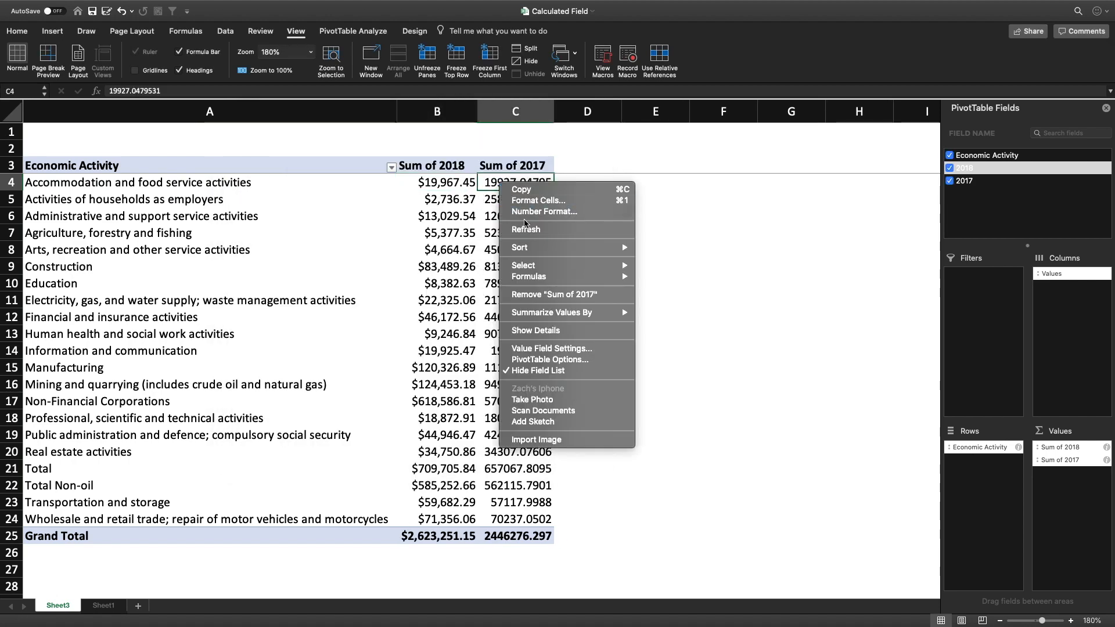
click(527, 213)
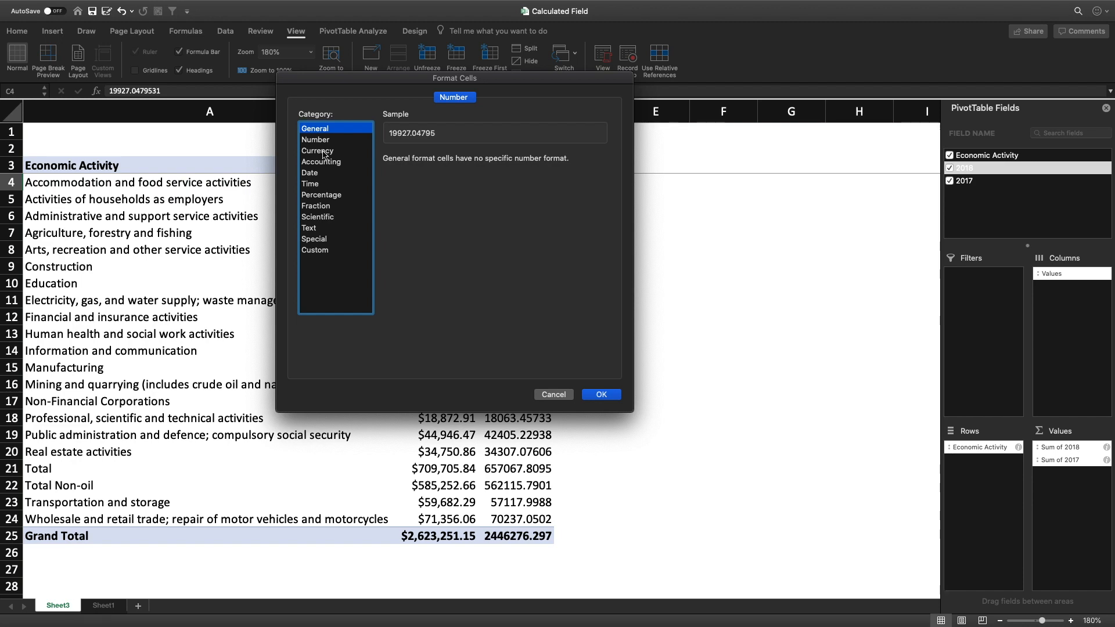
click(323, 152)
click(601, 394)
click(523, 254)
key(super+Up)
key(Down)
key(Down)
key(Left)
key(Left)
key(Up)
key(Right)
key(Right)
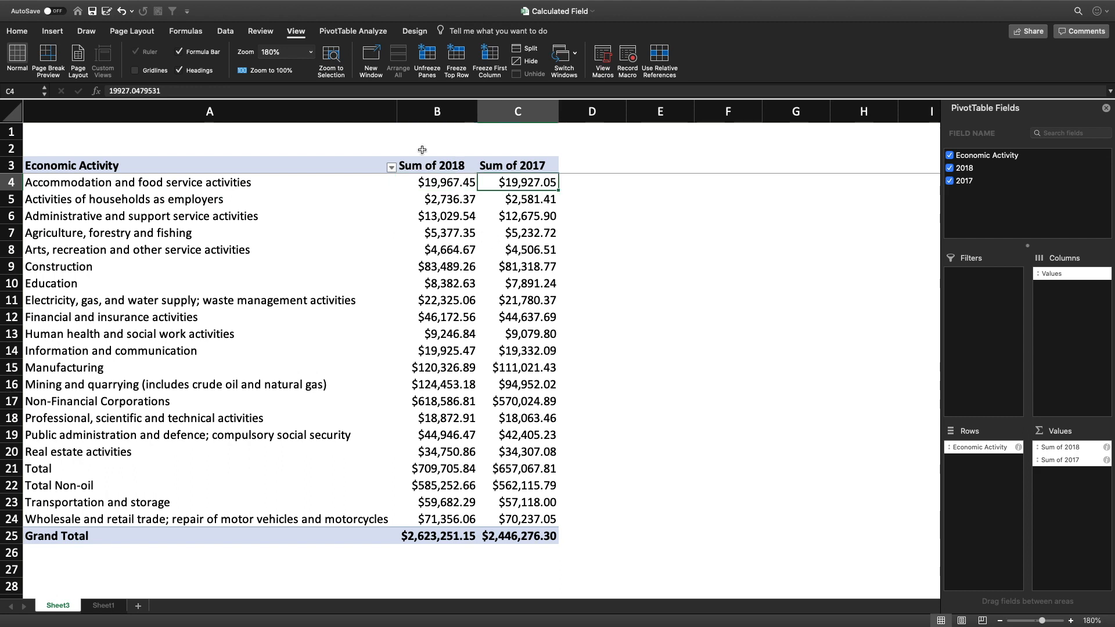
Start a new calculated field for the pivot table and name it "Variance"
click(360, 33)
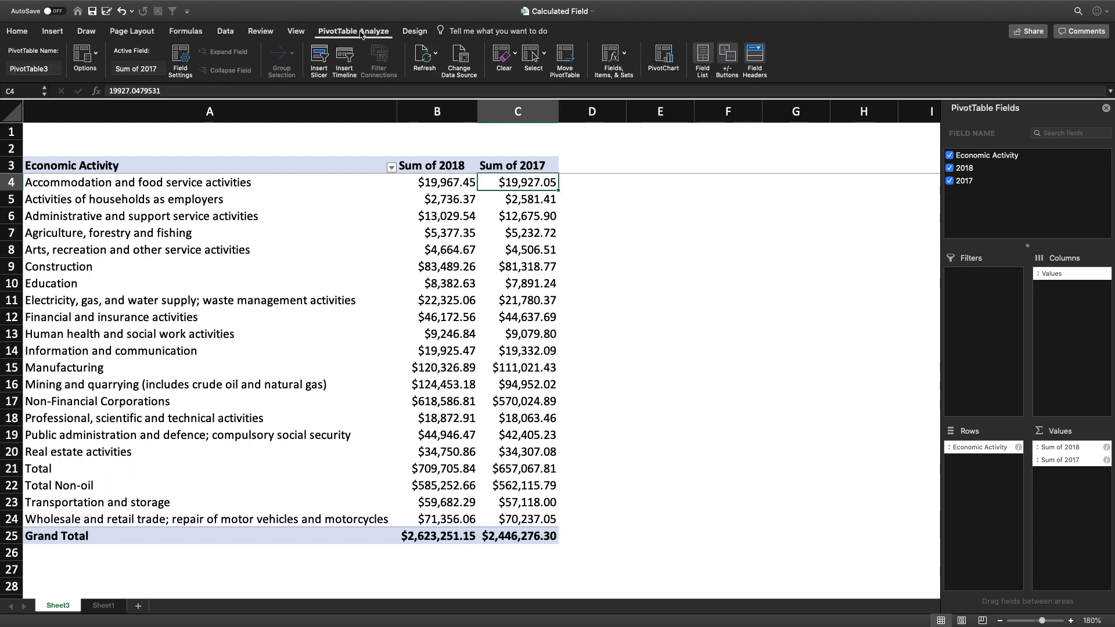
click(625, 60)
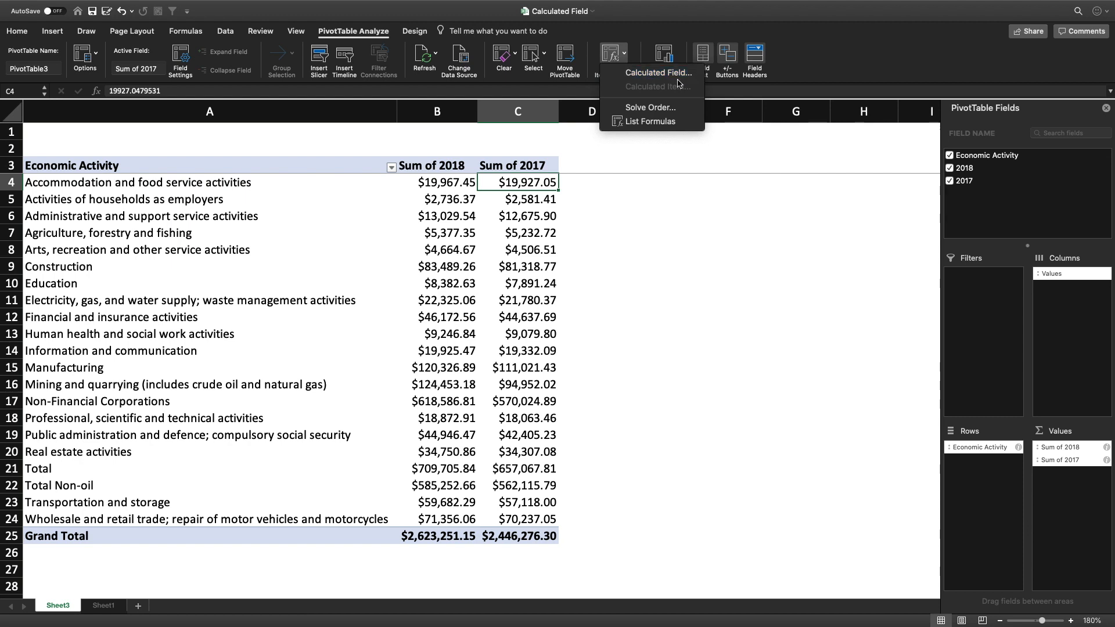
click(647, 74)
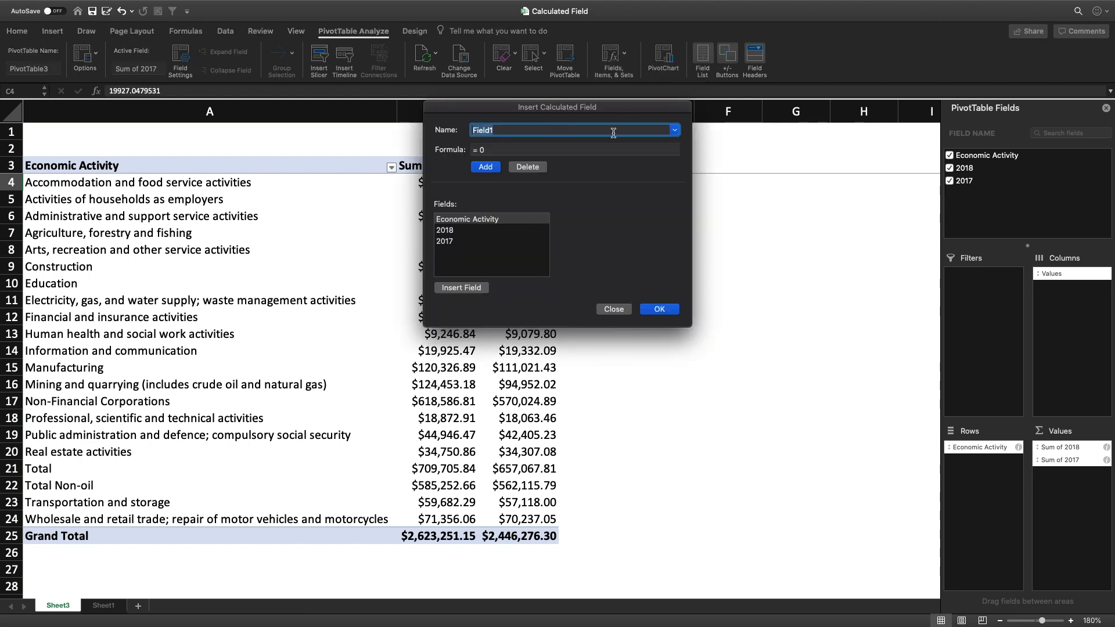
click(492, 149)
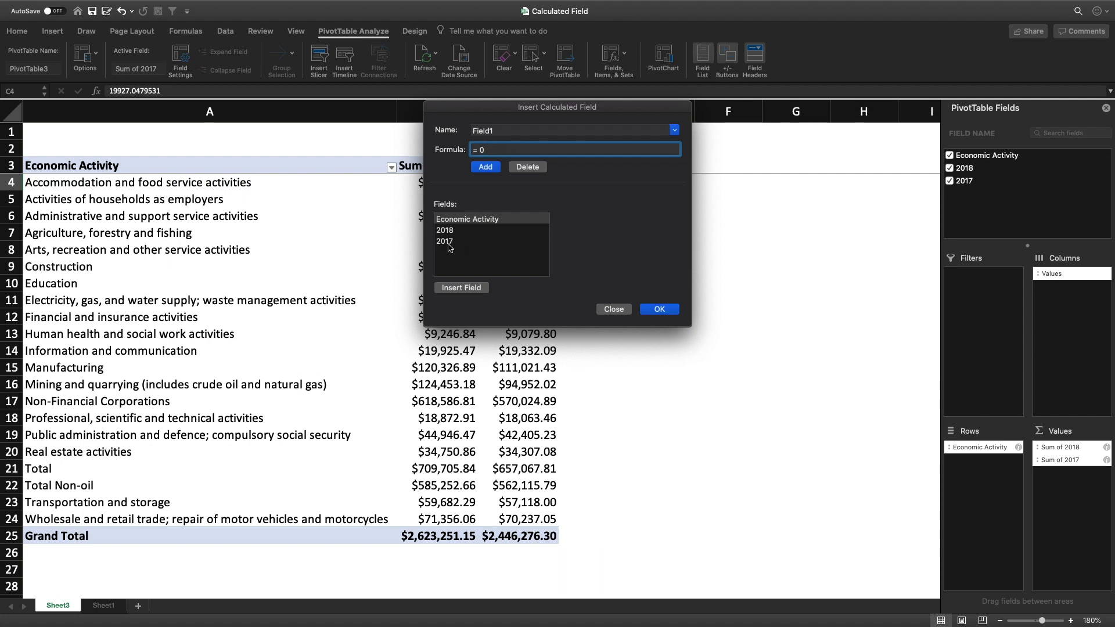
double_click(501, 131)
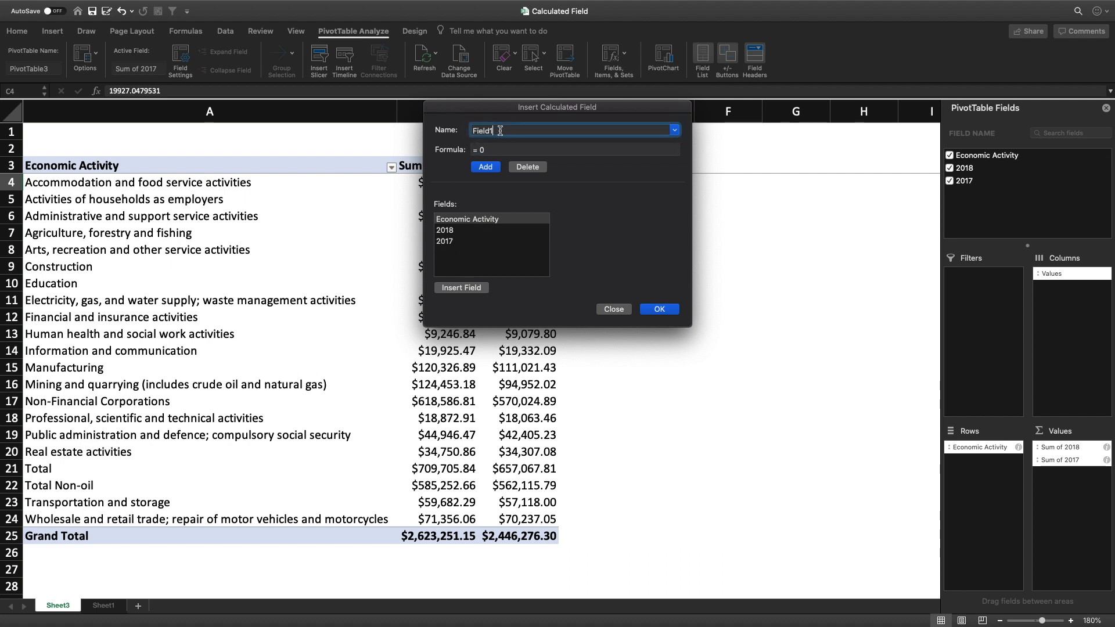
text(Varian)
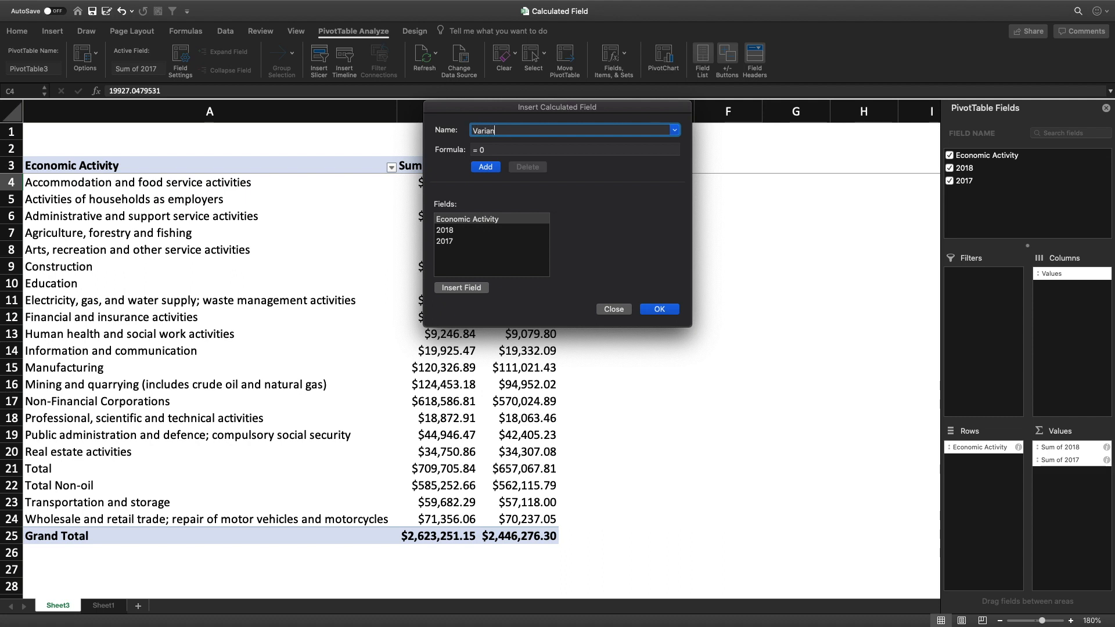
Set the Variance field's formula to = '2018' - '2017' and add the field to the pivot table
key(Tab)
key(Right)
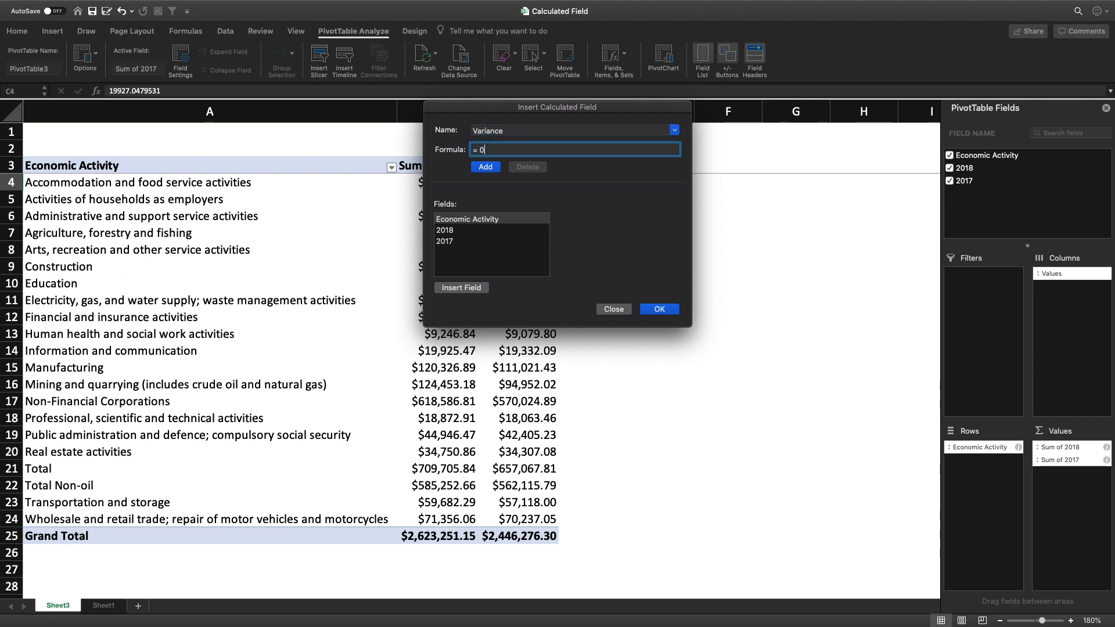
double_click(449, 232)
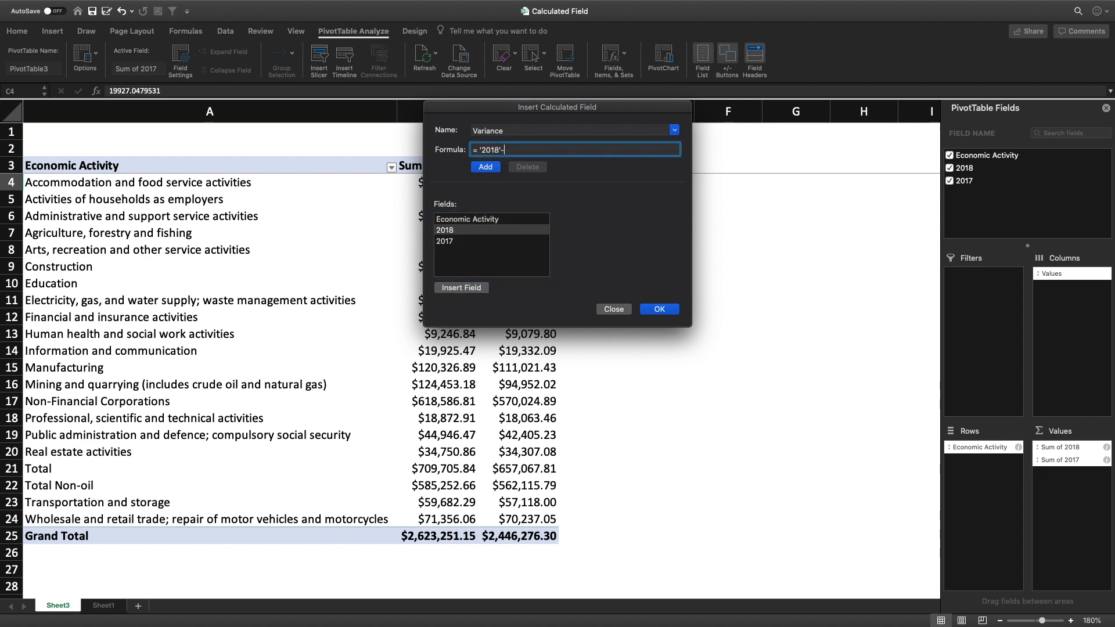
double_click(450, 243)
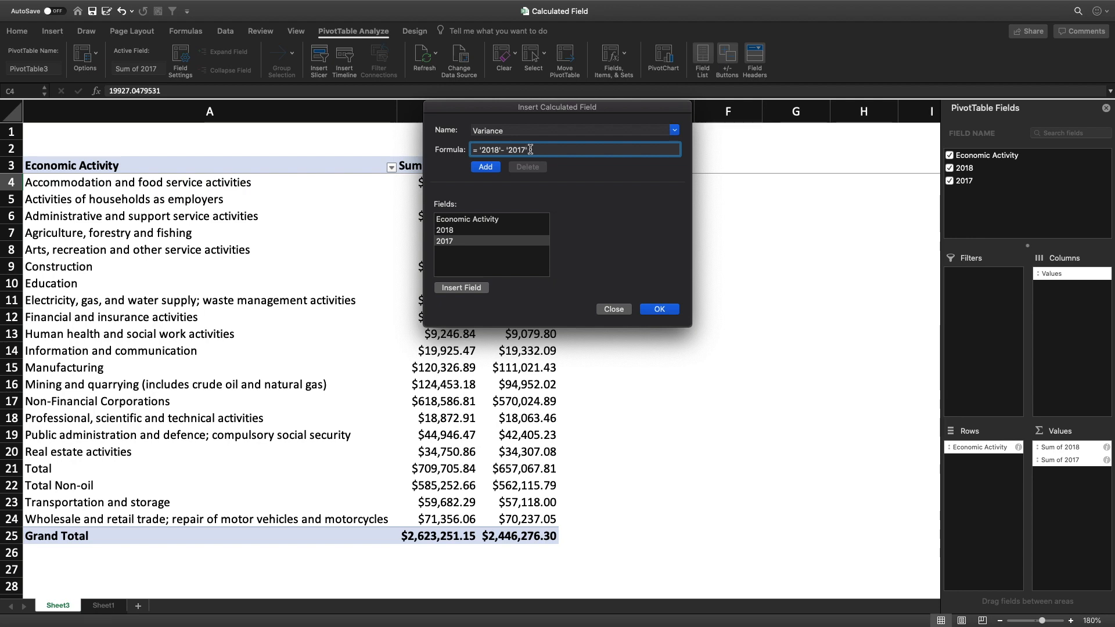
click(660, 309)
Check the Variance results in the first rows against the corresponding 2018 and 2017 sums
click(597, 186)
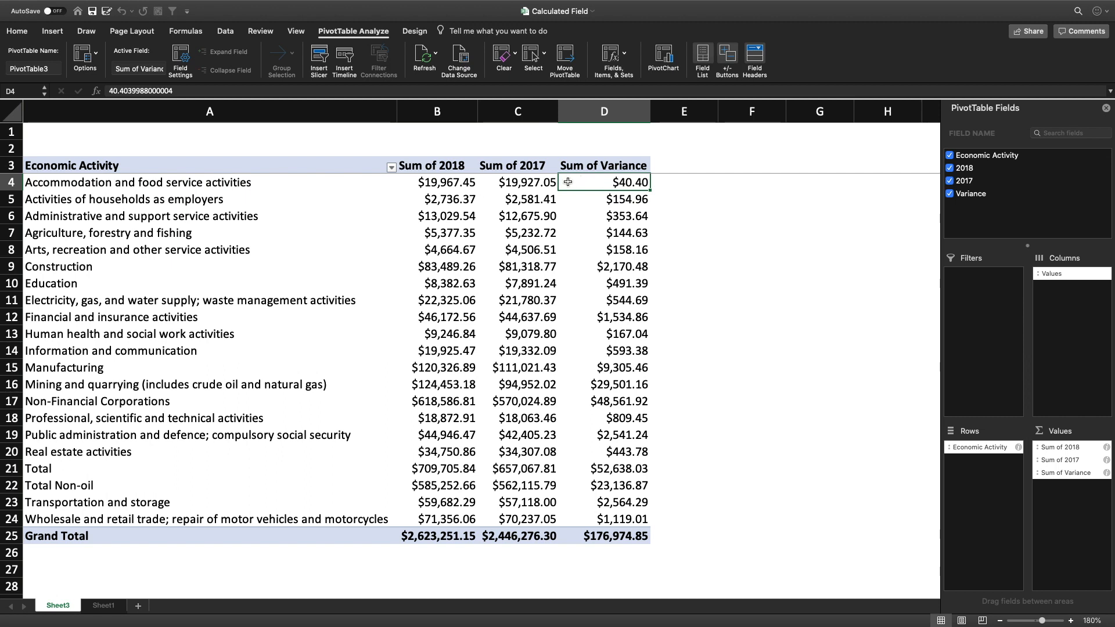
click(451, 186)
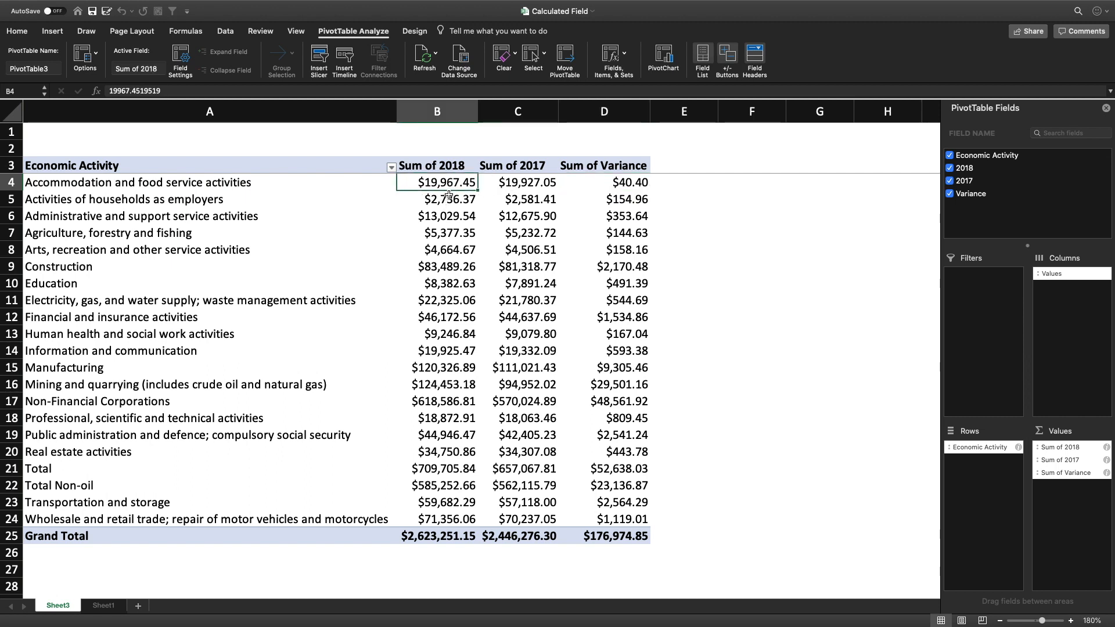
click(522, 186)
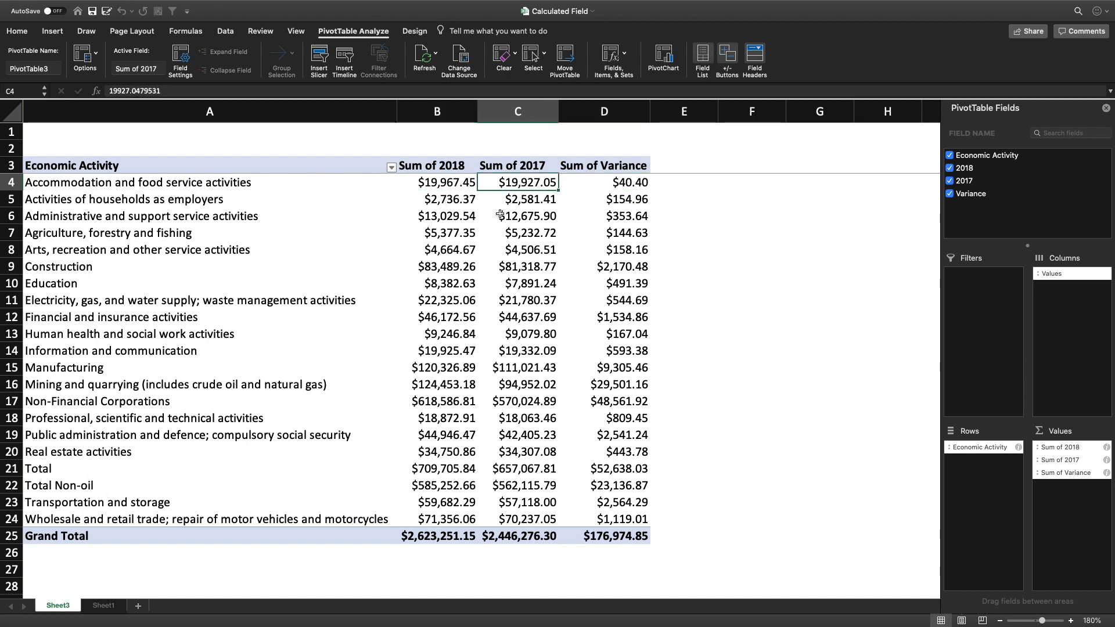
click(596, 183)
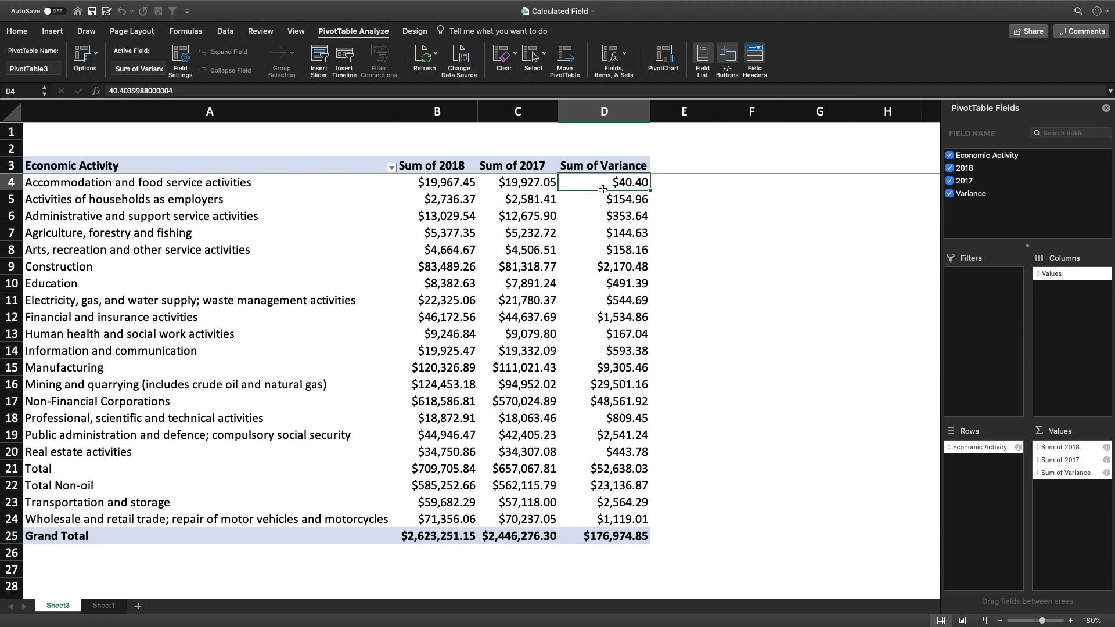
click(599, 219)
click(551, 204)
click(594, 206)
click(483, 205)
click(464, 204)
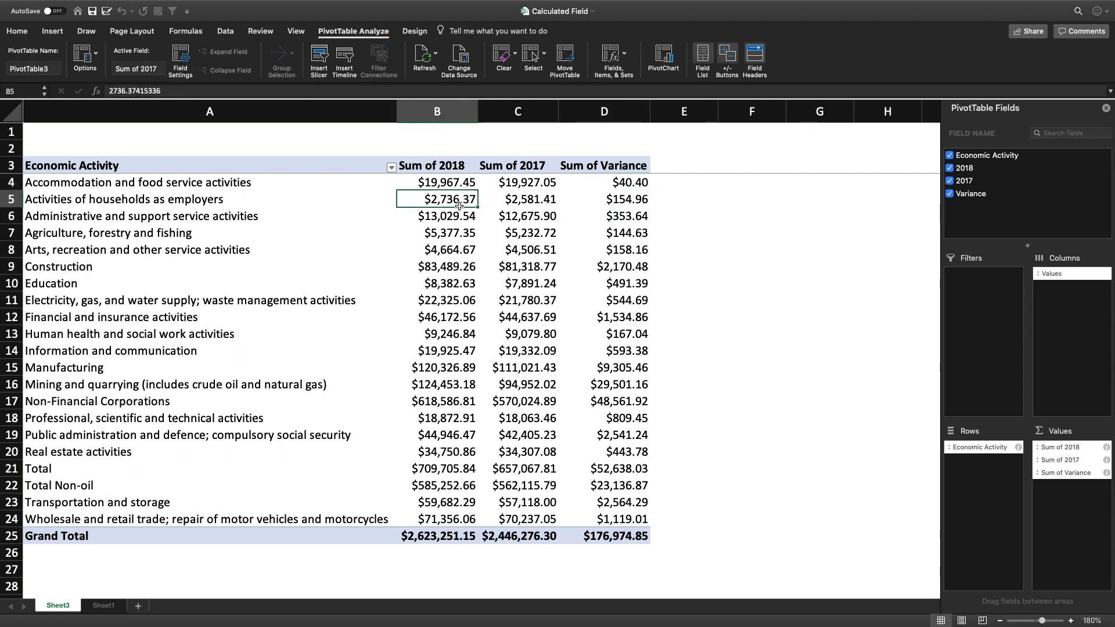
Compare the variance for activities of households as employers with its 2018 and 2017 sums, and review the neighbouring rows
click(522, 201)
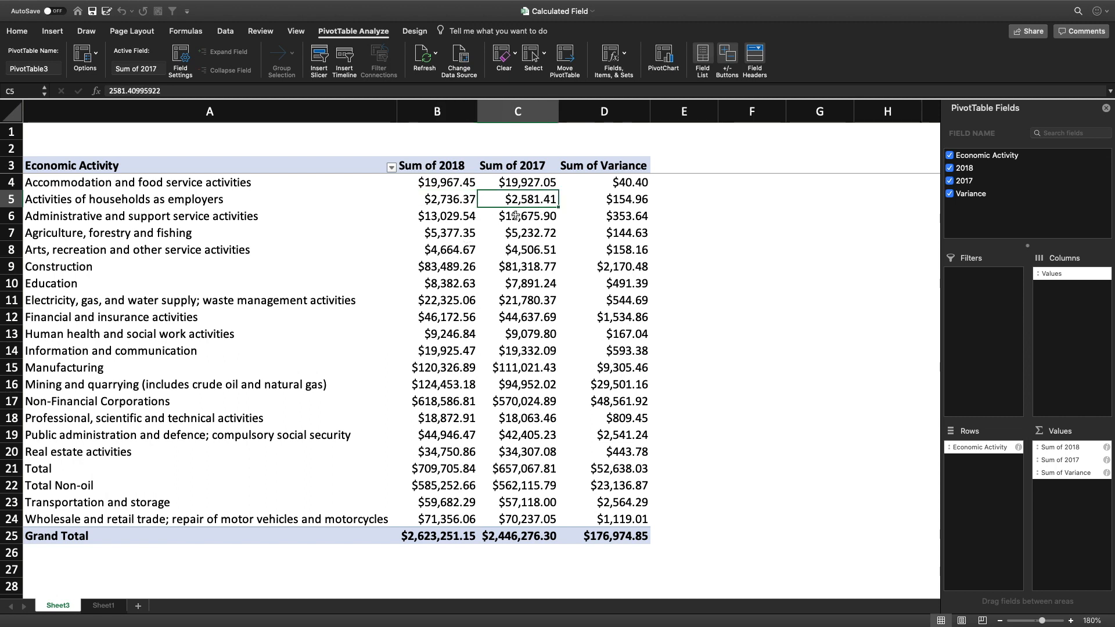
click(631, 205)
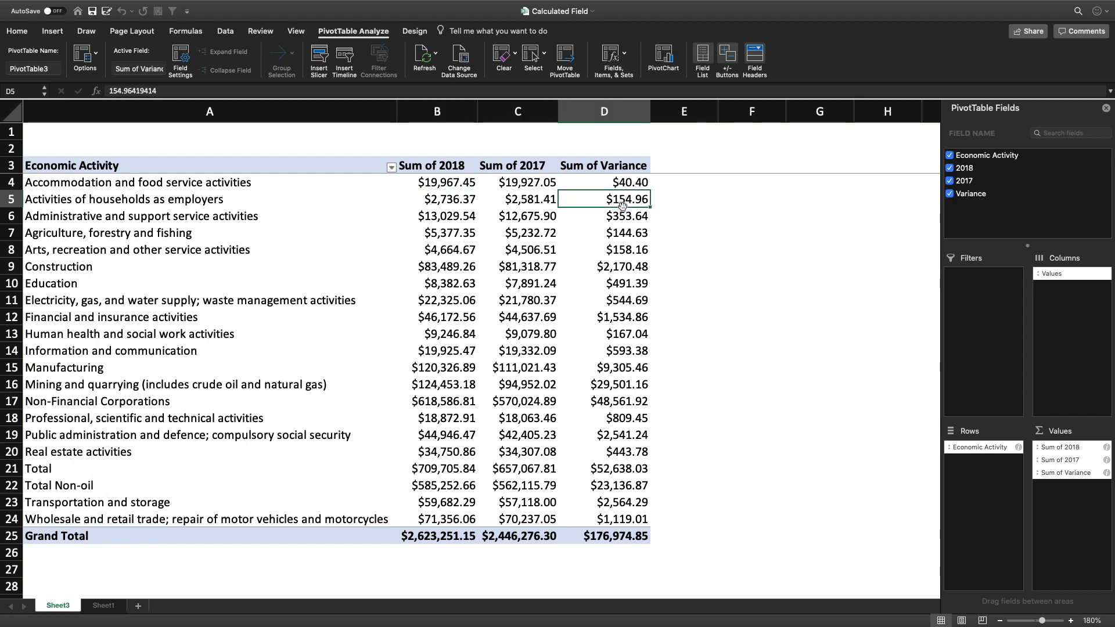
click(523, 199)
click(535, 283)
click(534, 203)
click(526, 184)
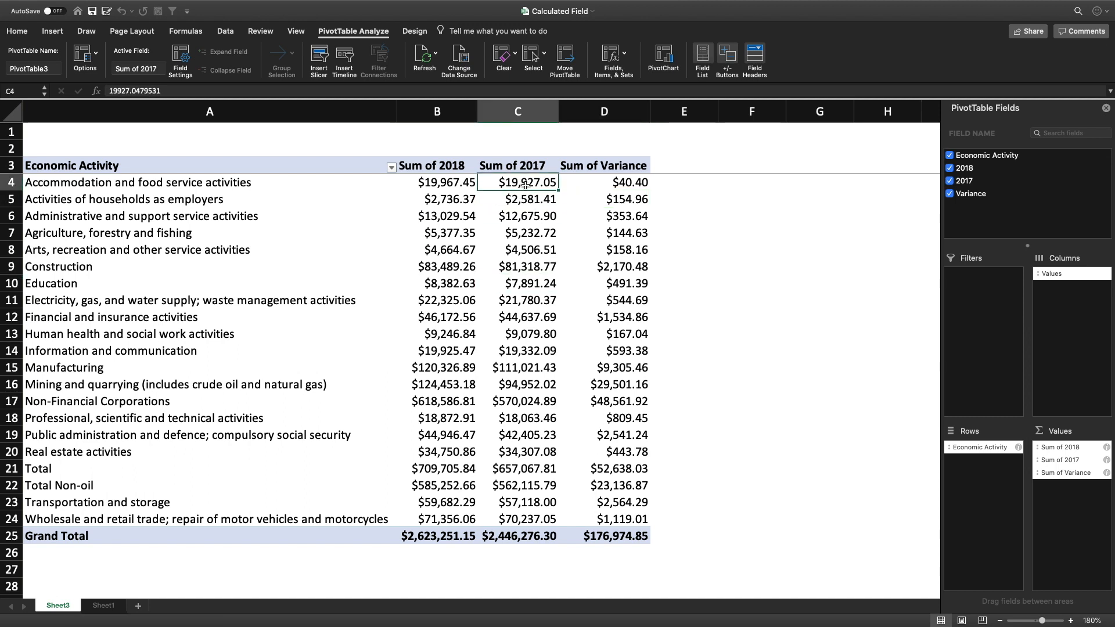
click(449, 186)
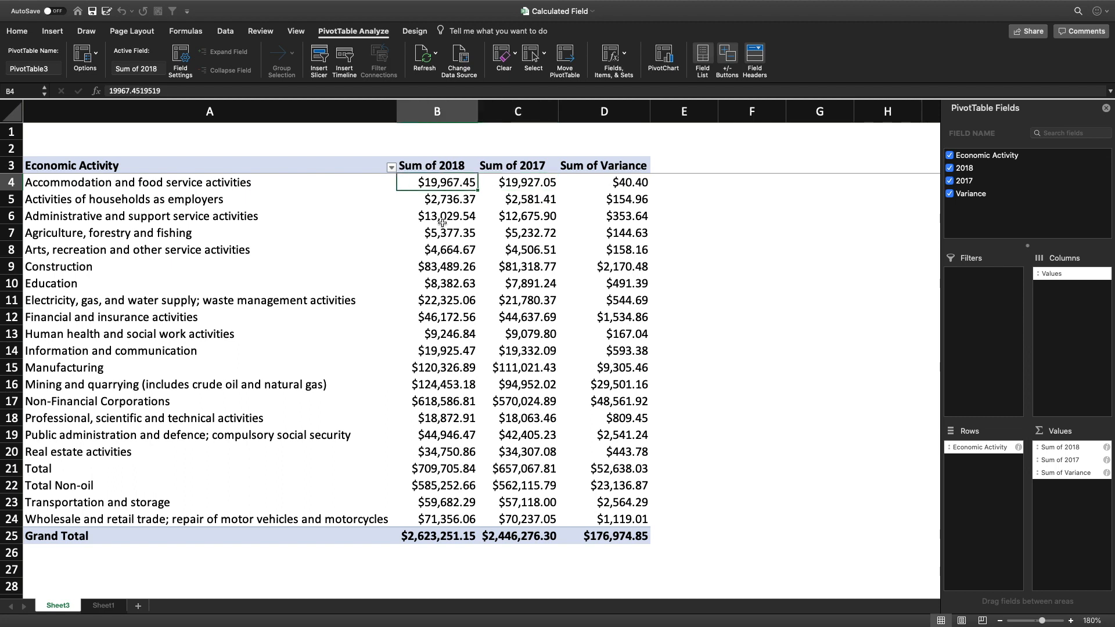
Start another calculated field for the pivot table and name it "%GR"
click(626, 56)
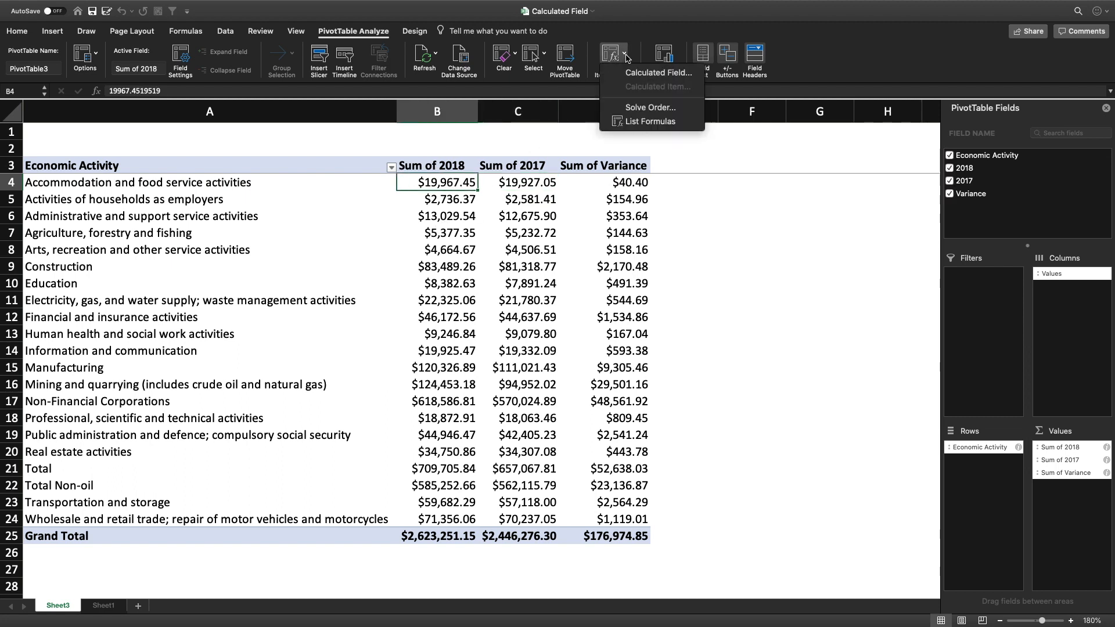
click(647, 73)
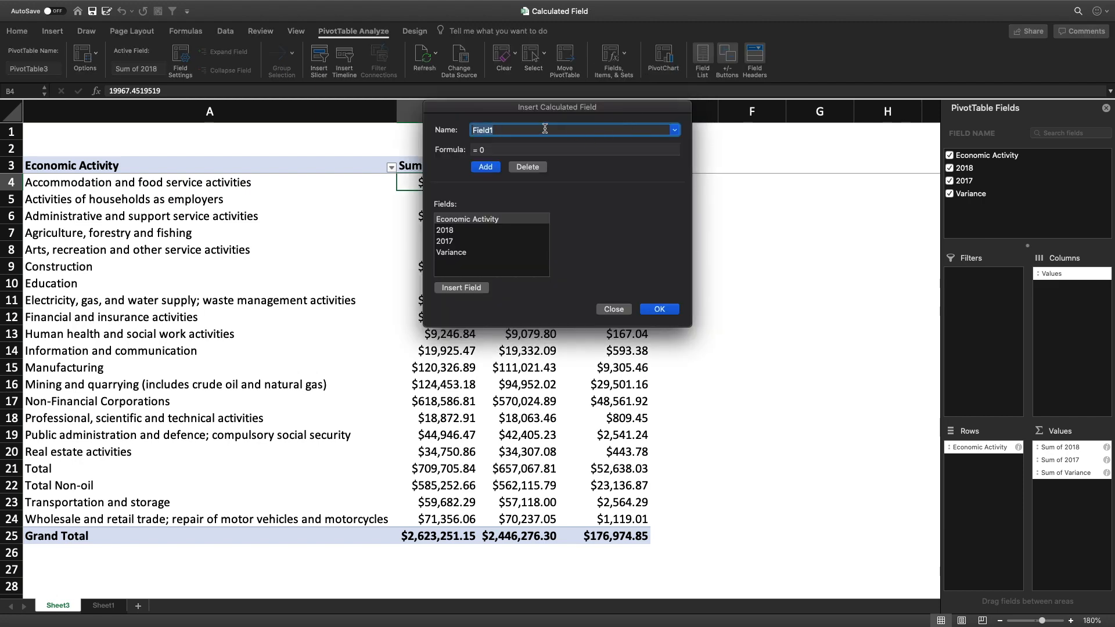
text(%GR)
key(Tab)
key(Right)
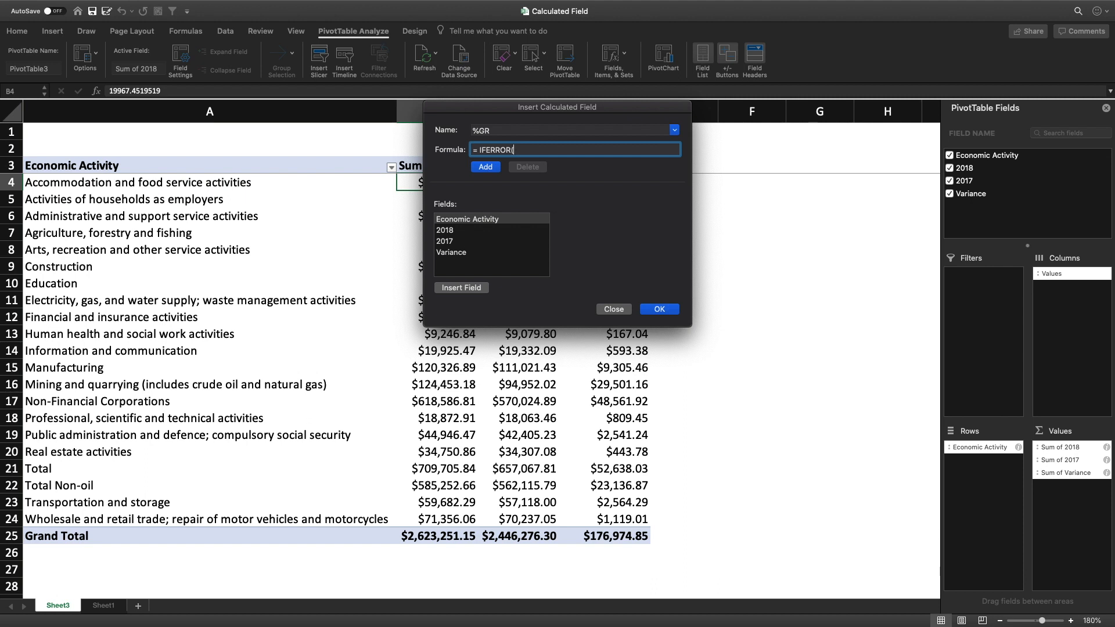
Set the %GR field's formula to = IFERROR( Variance/ '2017',0) and add the field to the pivot table
double_click(454, 255)
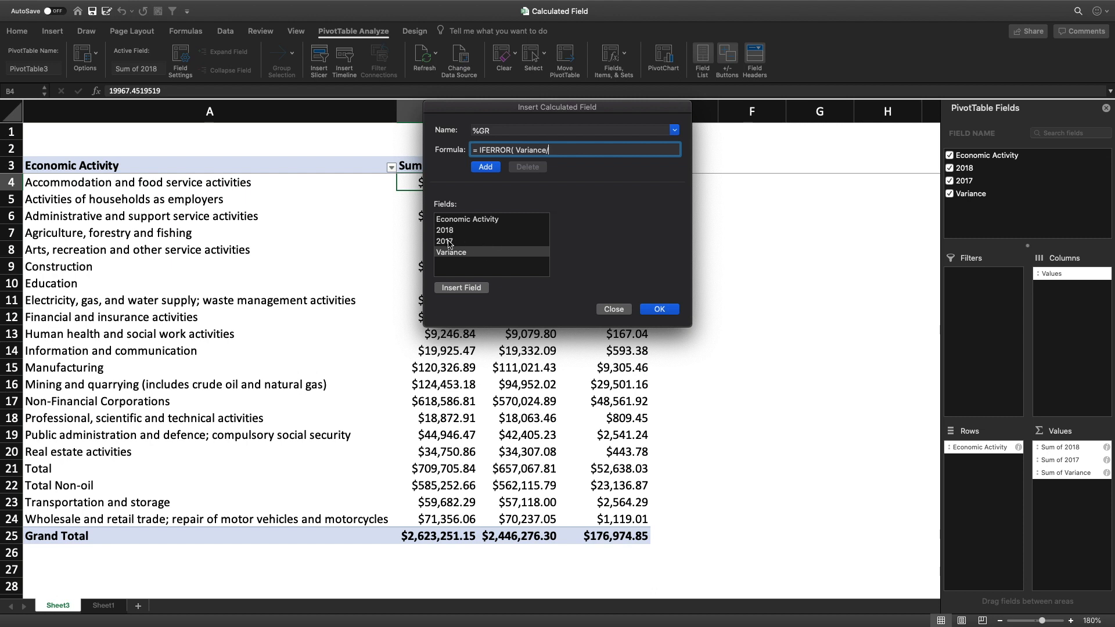
text(/)
double_click(448, 243)
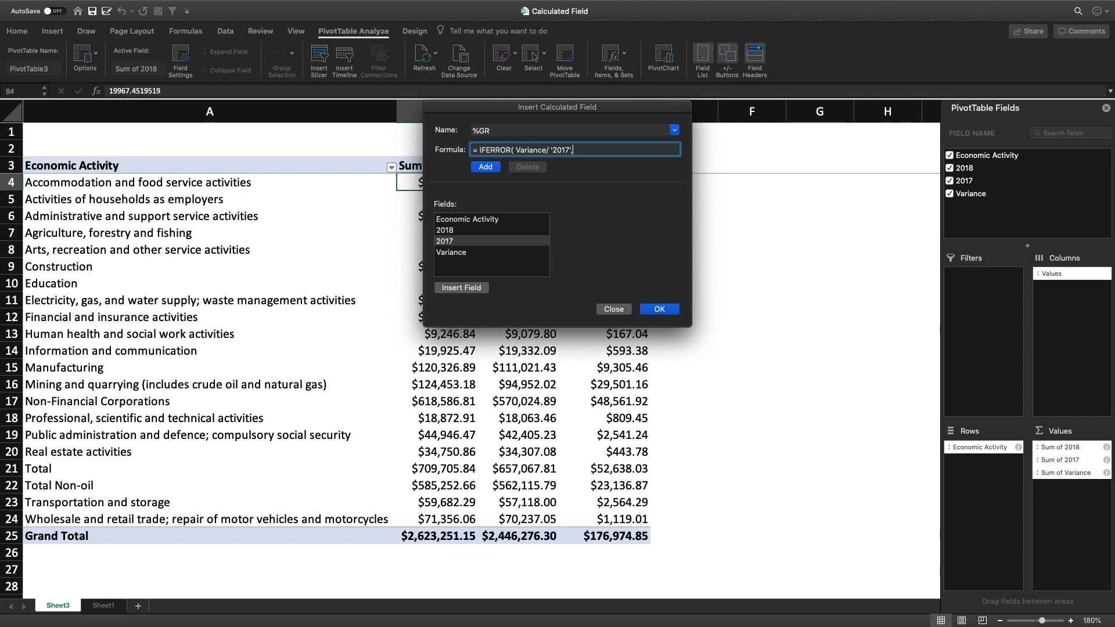
text(,0))
key(Return)
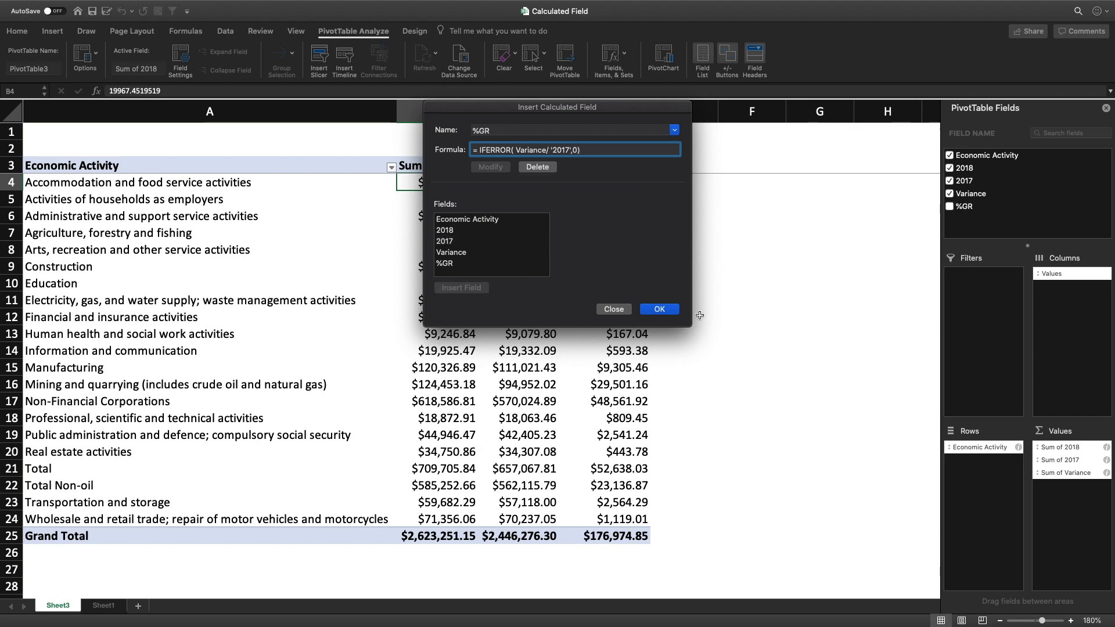
click(659, 308)
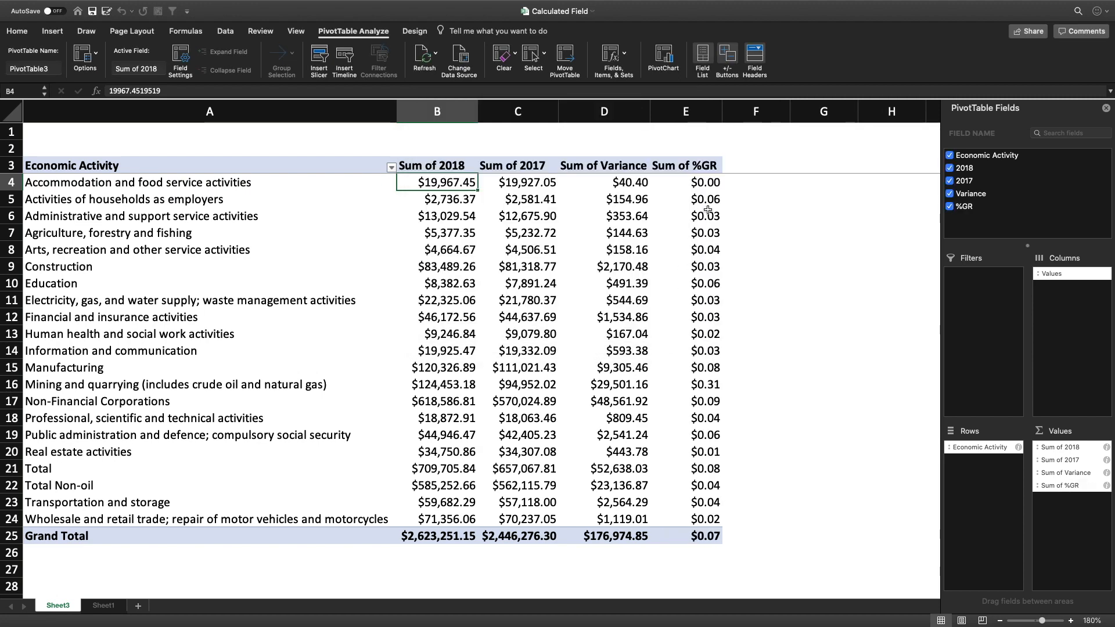
Apply the Percentage number format to the Sum of %GR field
click(706, 186)
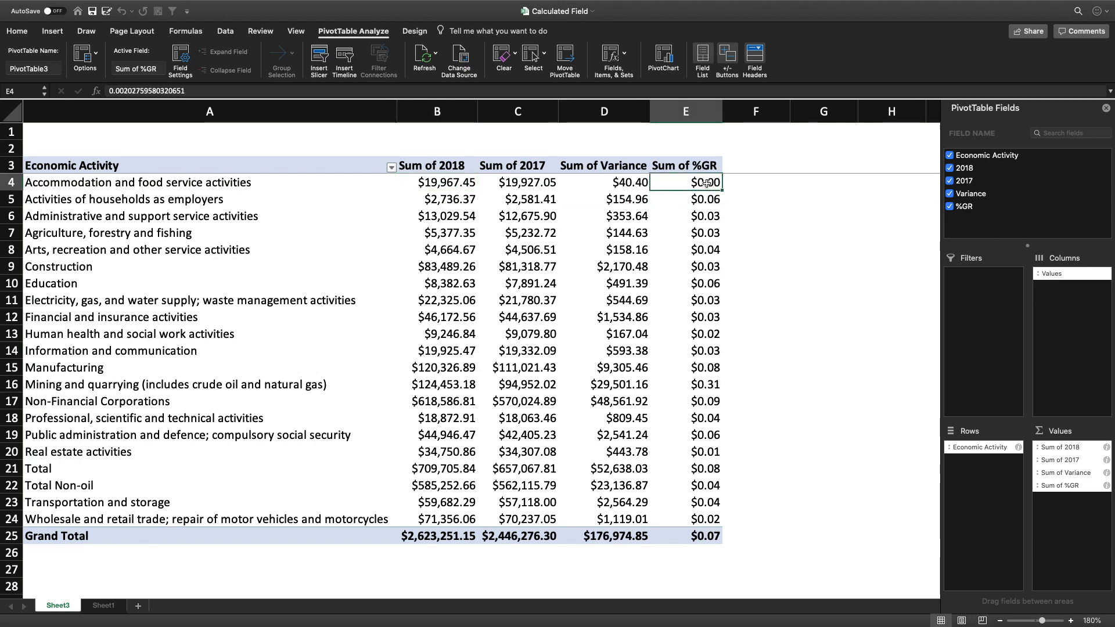
right_click(707, 183)
click(720, 212)
click(583, 166)
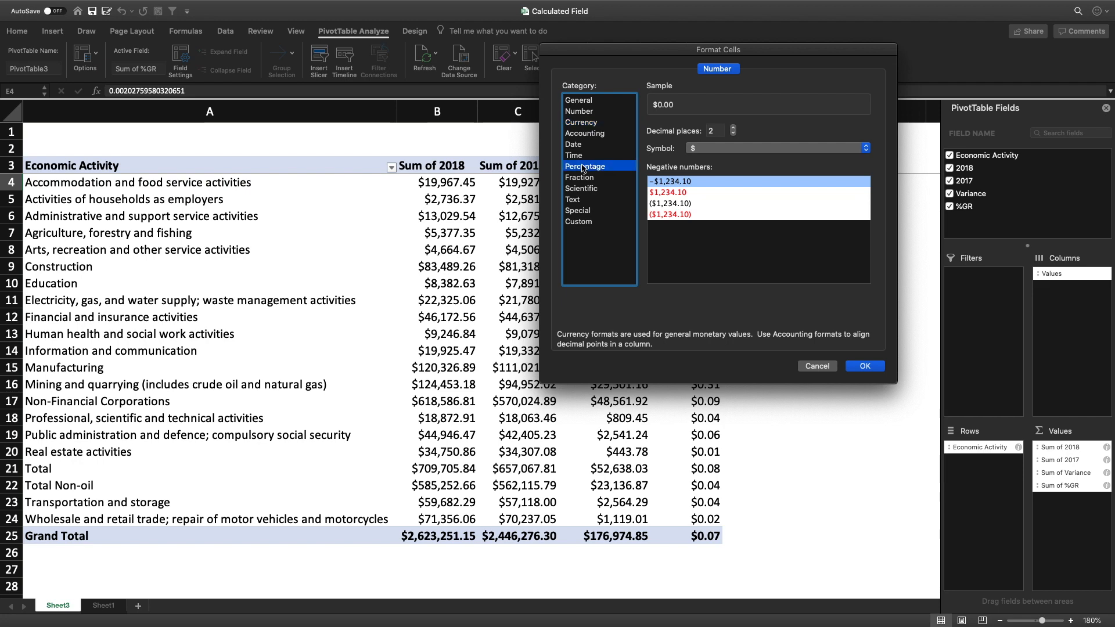
click(865, 366)
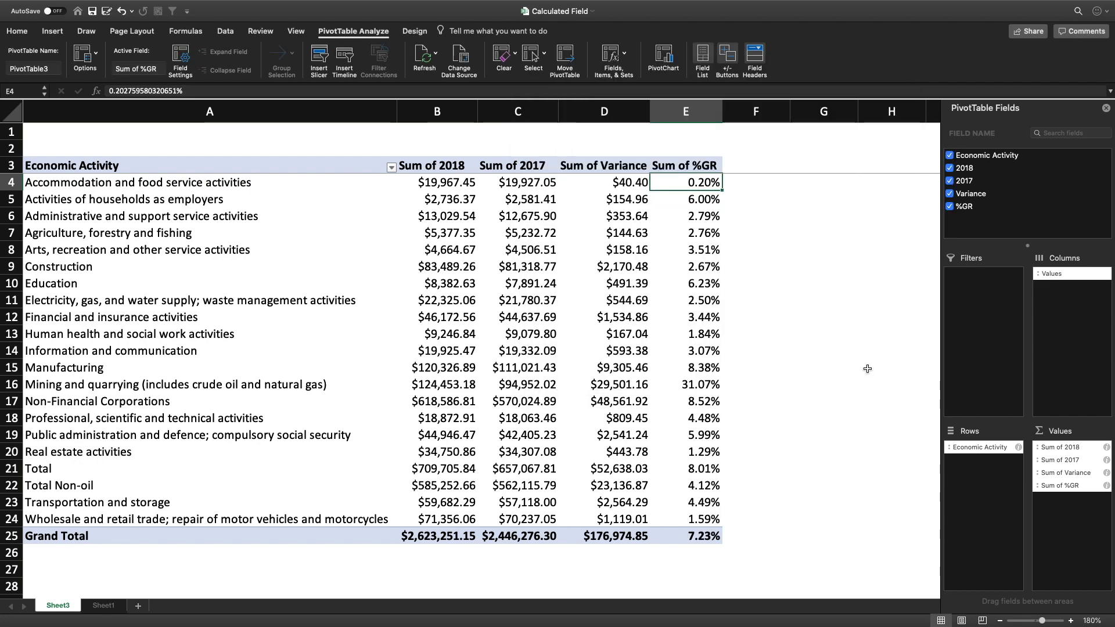
Review the growth-rate percentages down the Sum of %GR column alongside the yearly sums and variance
click(696, 202)
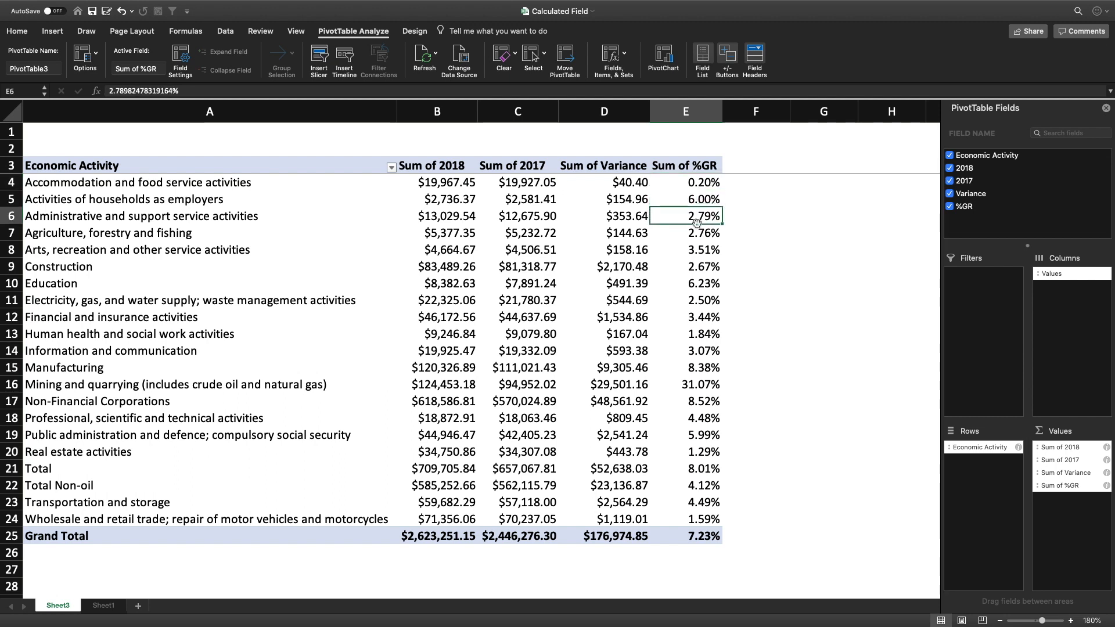
click(690, 235)
click(708, 299)
click(709, 330)
click(708, 370)
click(700, 416)
click(687, 316)
click(692, 251)
click(692, 200)
click(464, 165)
click(669, 205)
click(614, 182)
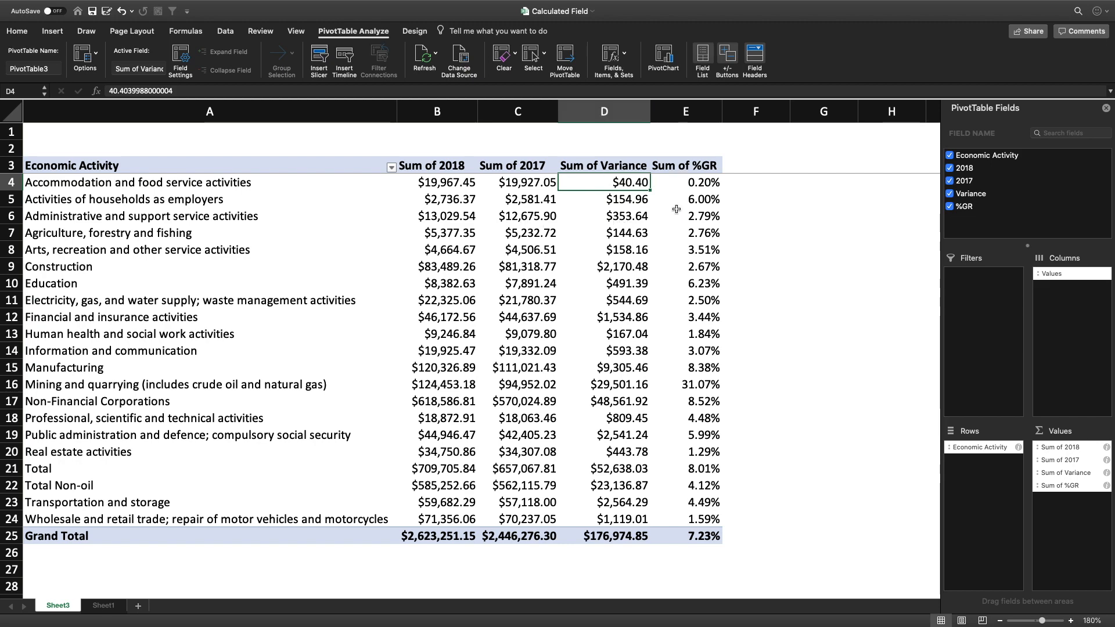
Open a new calculated field and examine its formula entry and the fields available to insert, such as 2018
click(622, 62)
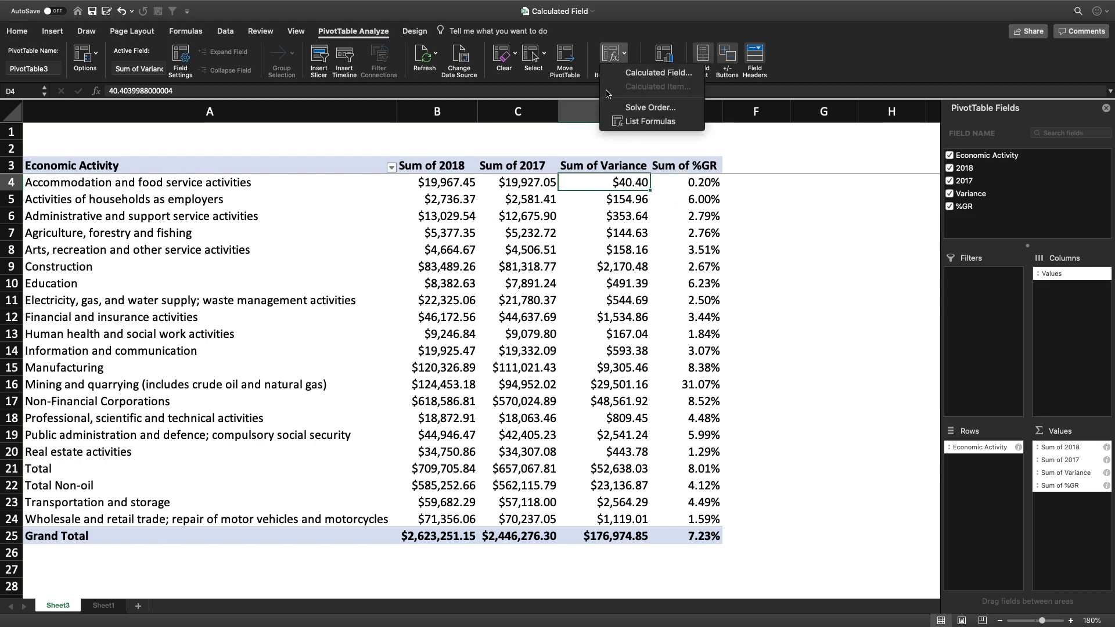
click(638, 74)
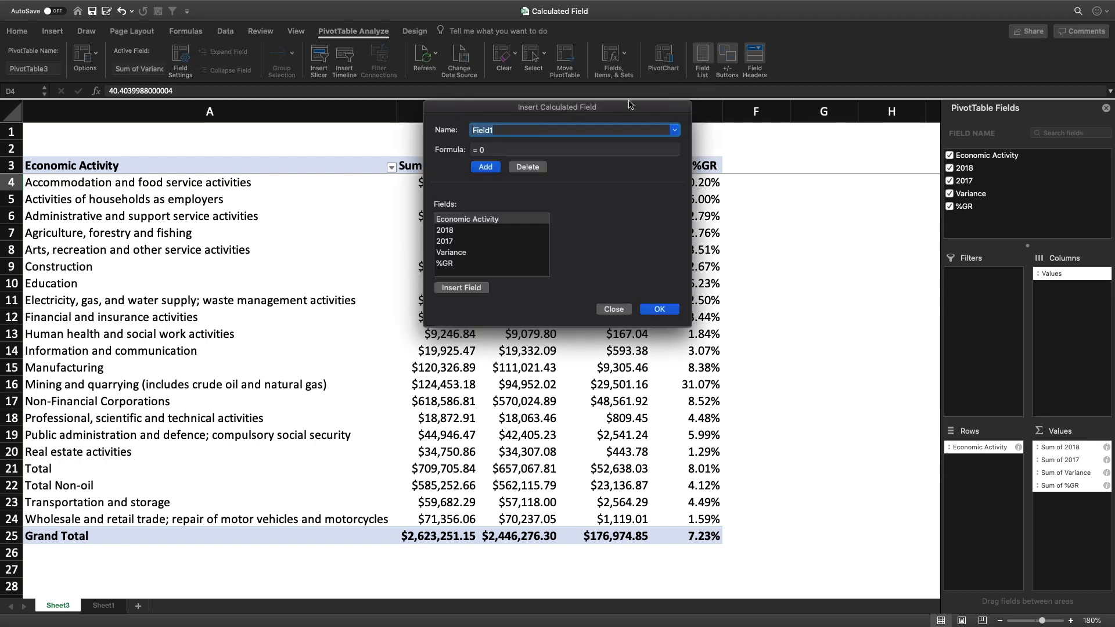
click(499, 150)
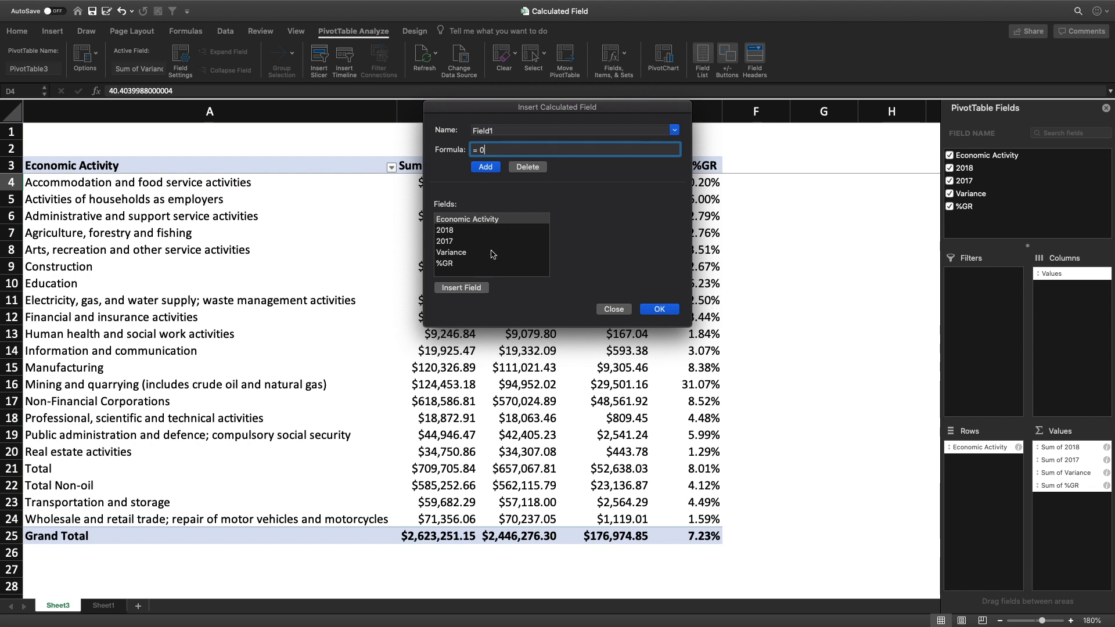
click(453, 230)
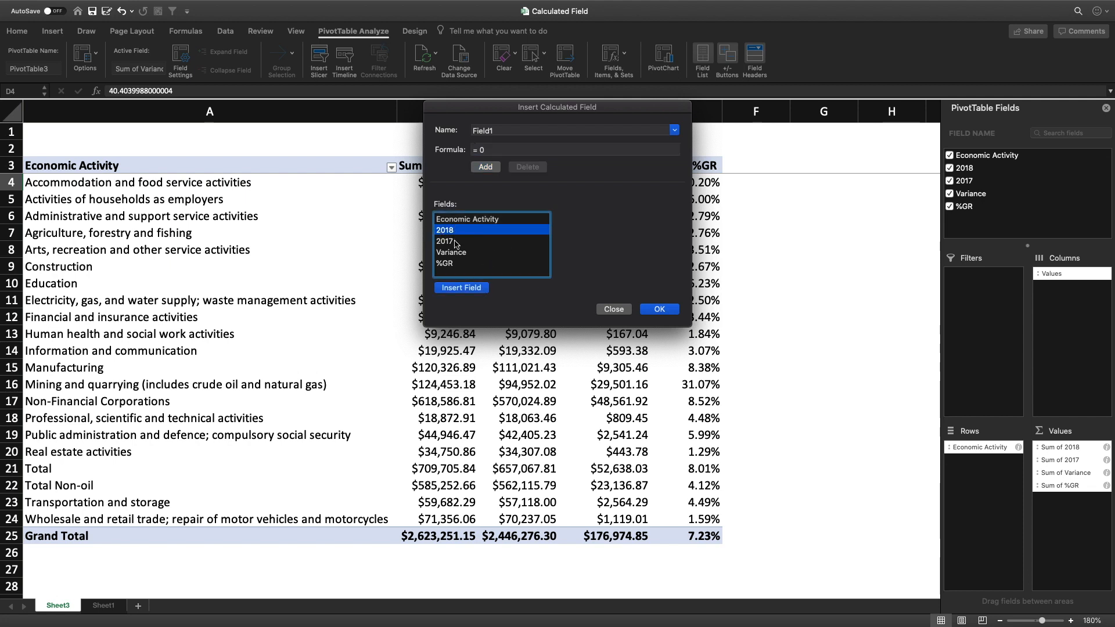